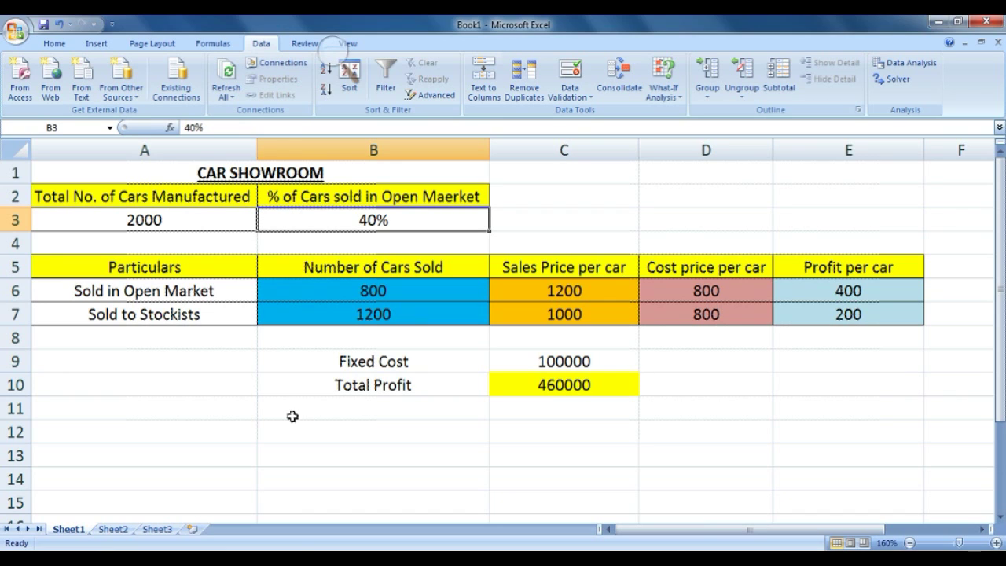
Inspect the formulas behind the number of cars sold in the open market (B6) and to stockists (B7)
left_click(338, 290)
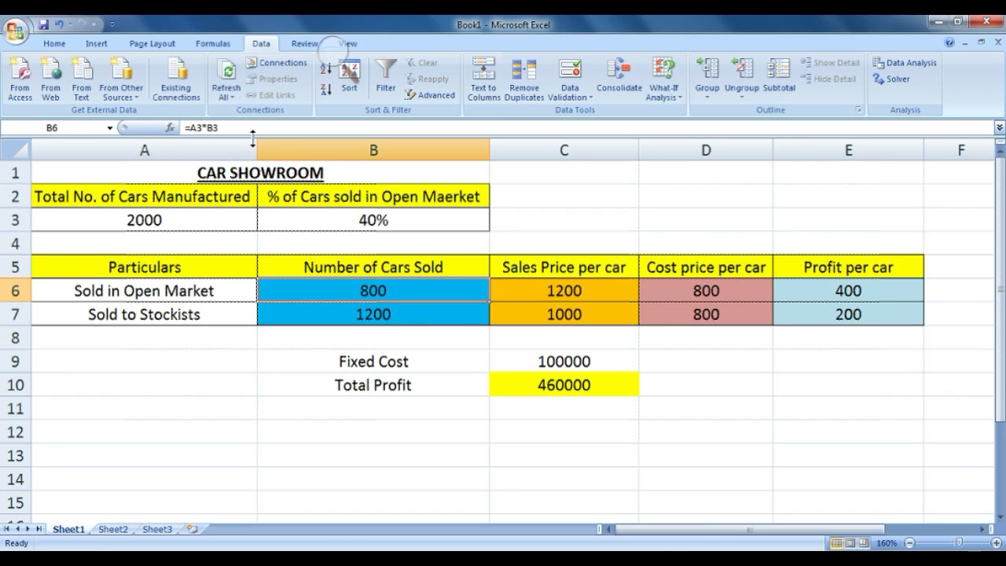
key("F2")
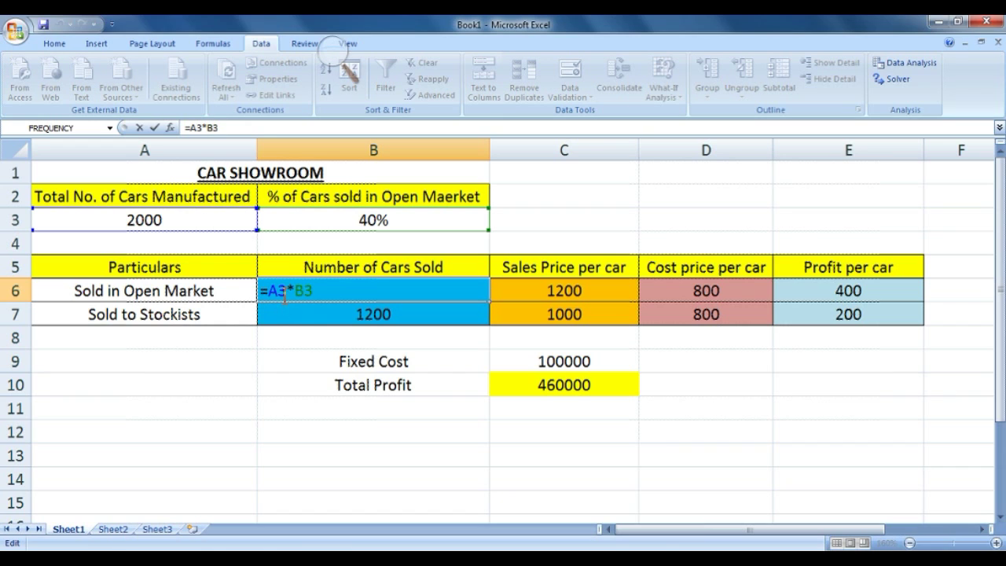
left_click_drag(280, 294, 263, 303)
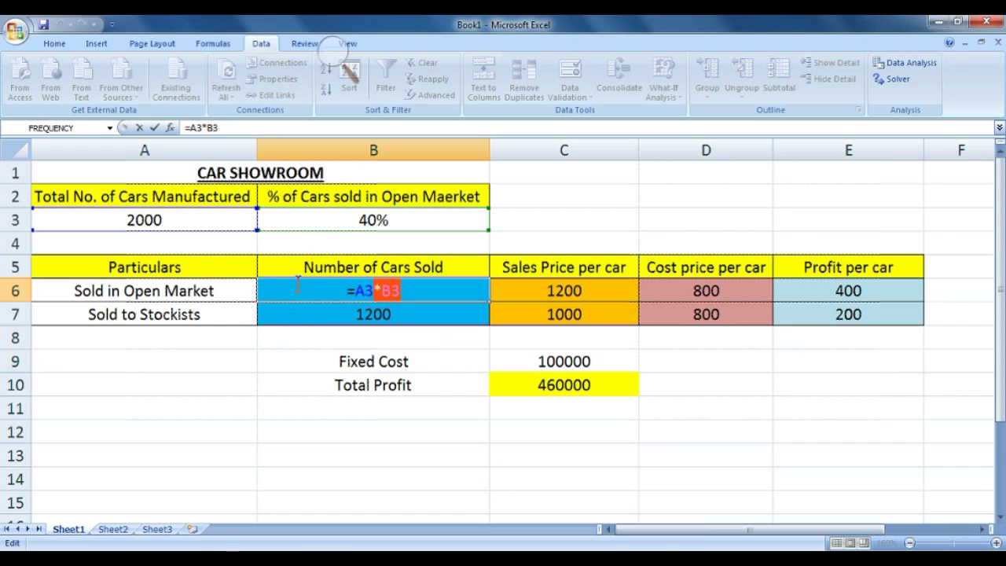
left_click(360, 293)
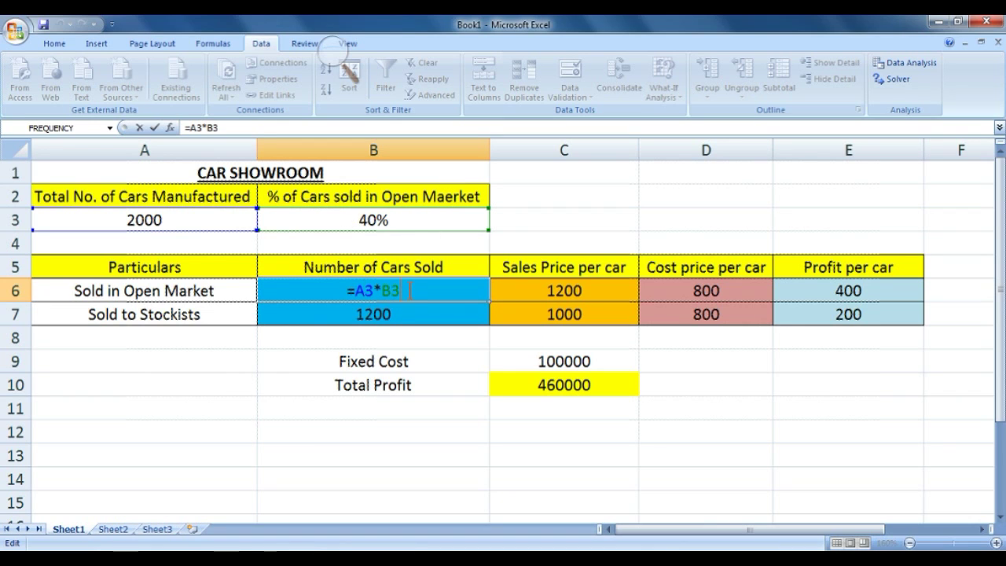
key("Return")
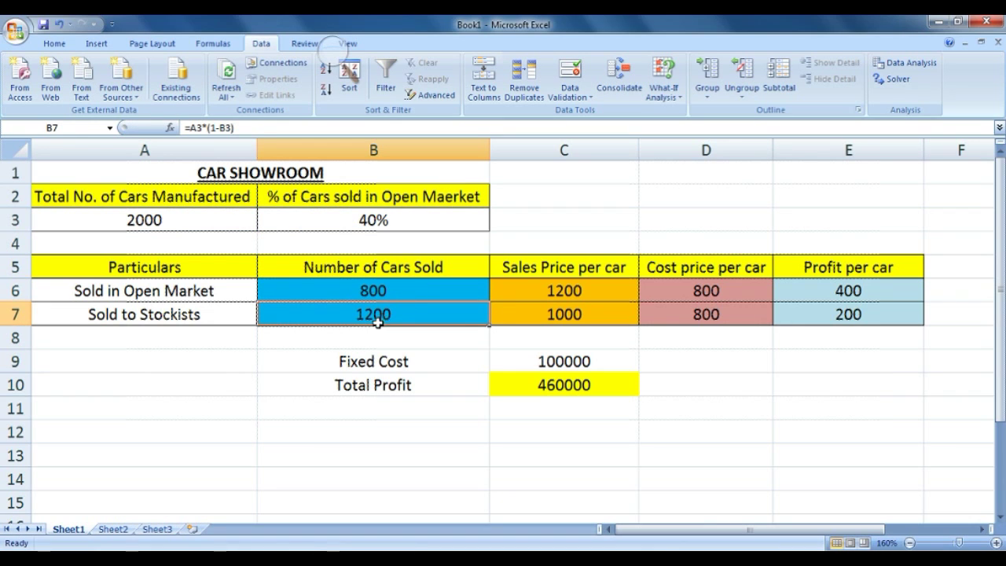
left_click(226, 127)
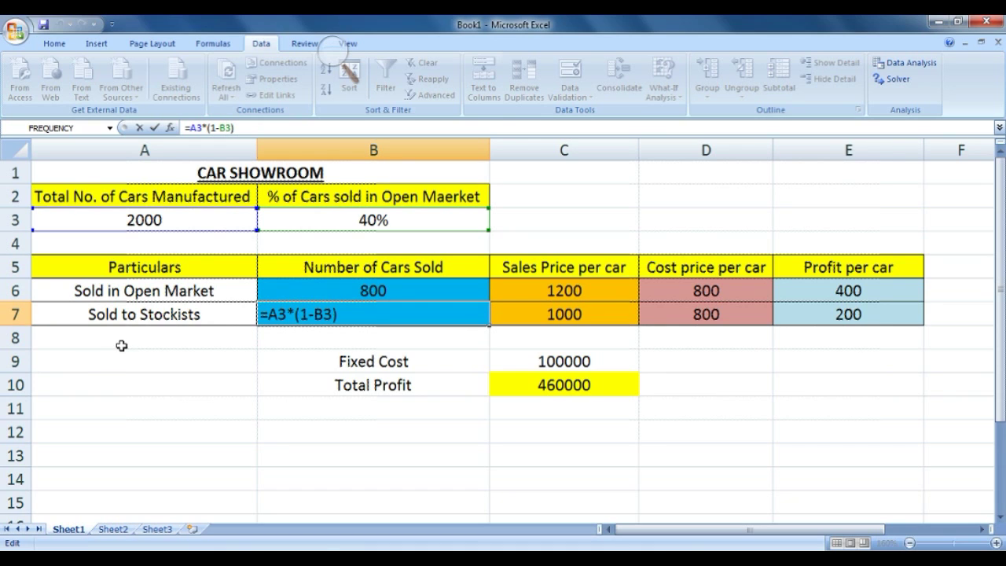
Review the sales and cost prices per car and inspect the profit-per-car formula in E6, leaving it unmodified
left_click(536, 287)
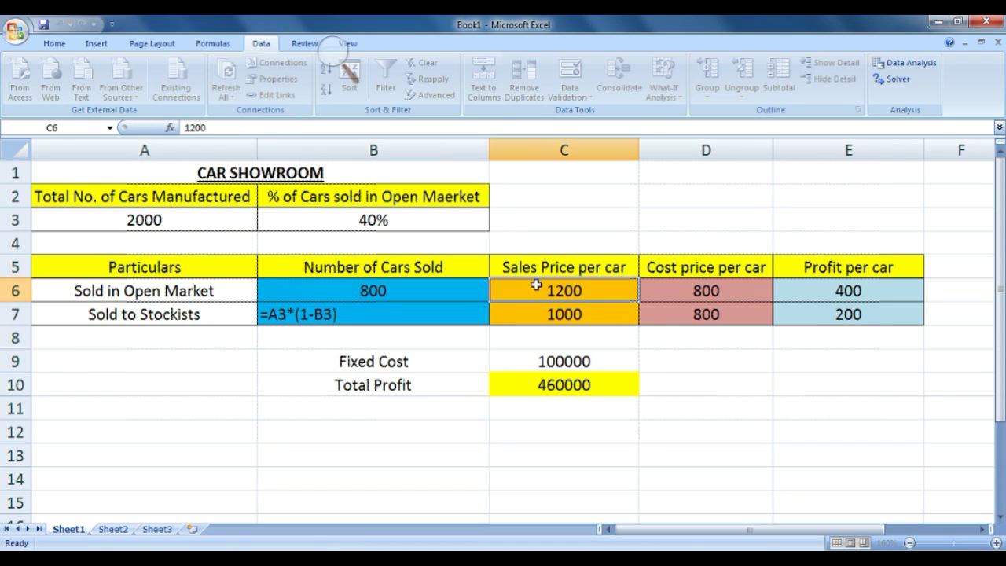
left_click(707, 287)
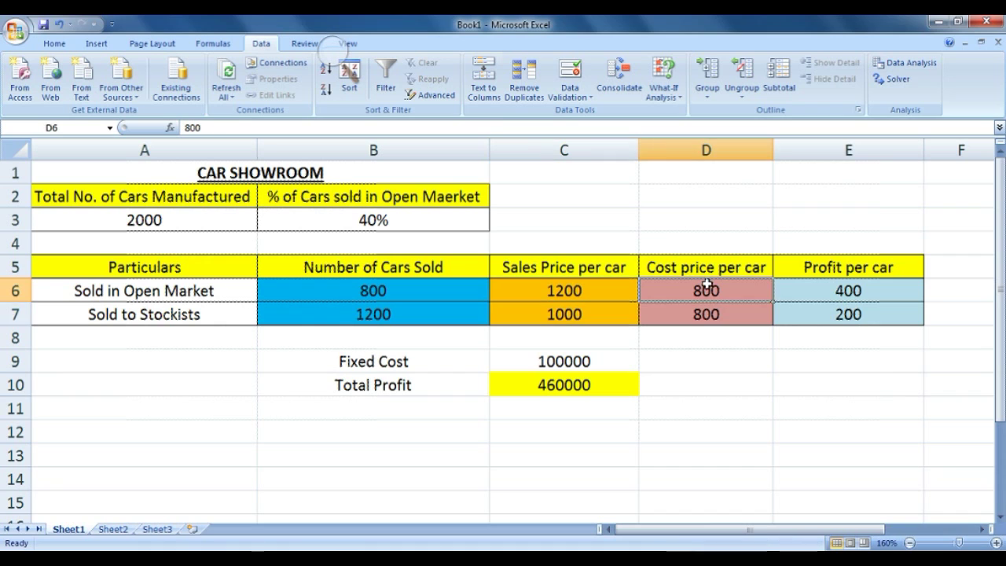
left_click_drag(707, 286, 706, 314)
left_click(791, 285)
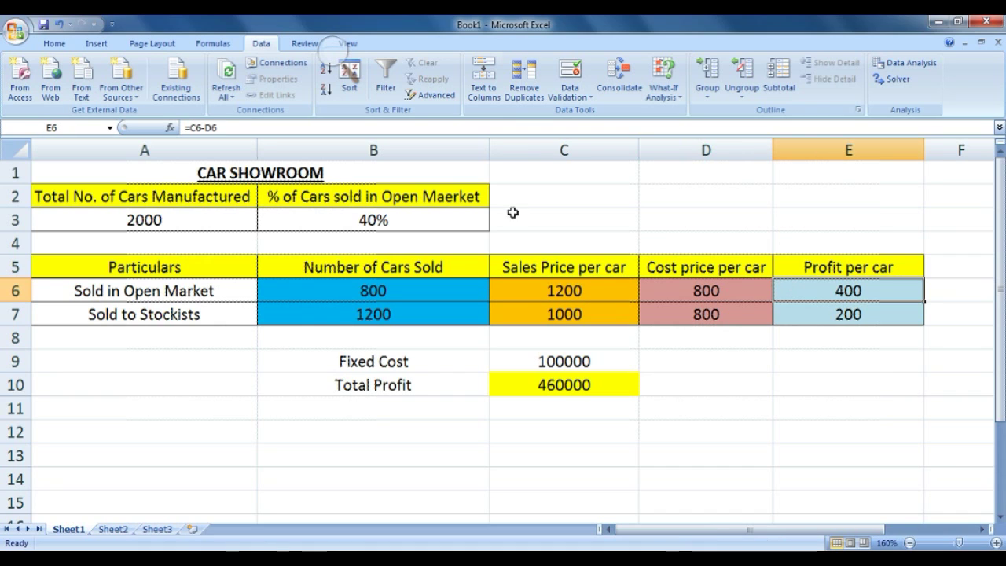
left_click(280, 133)
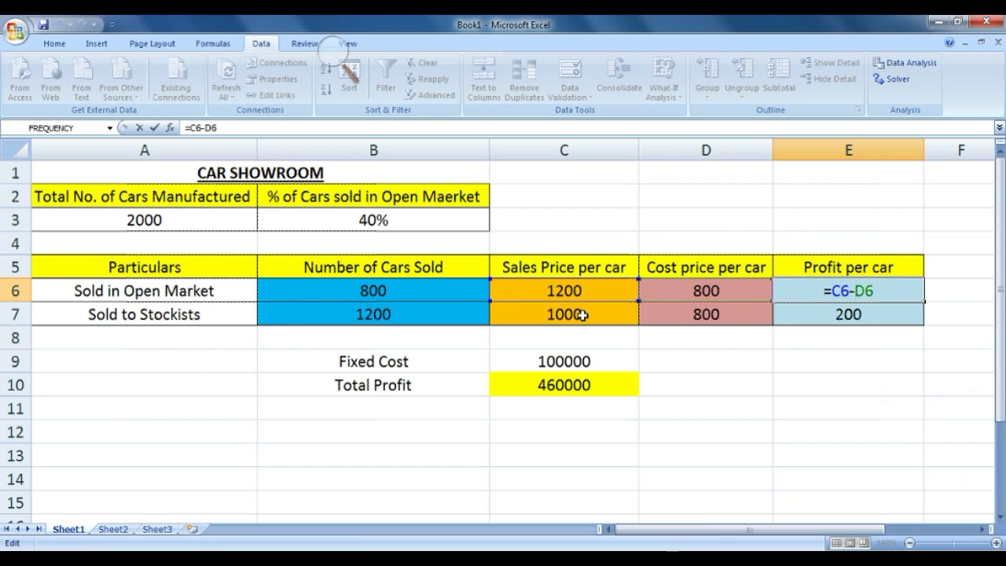
left_click(800, 355)
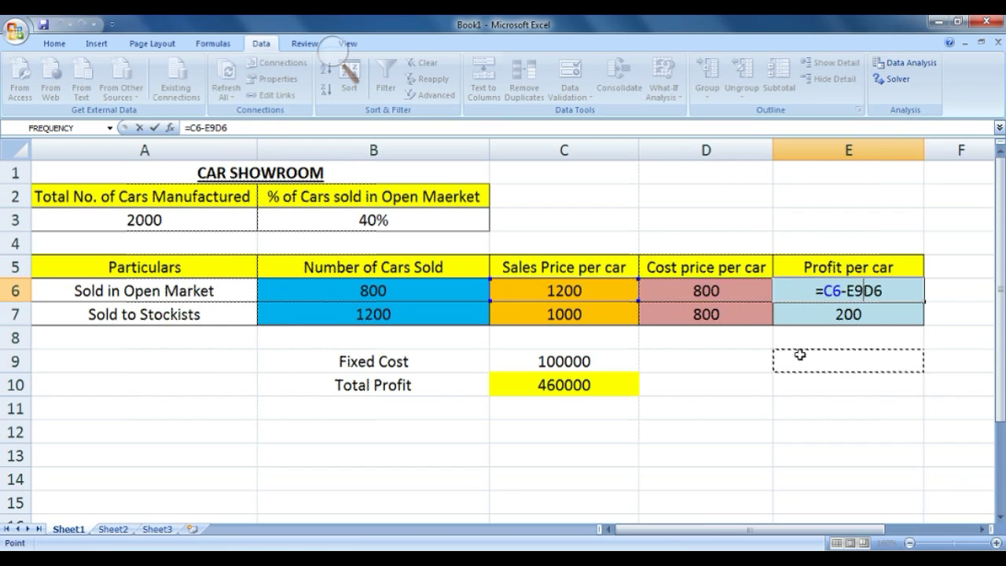
key("BackSpace")
key("BackSpace")
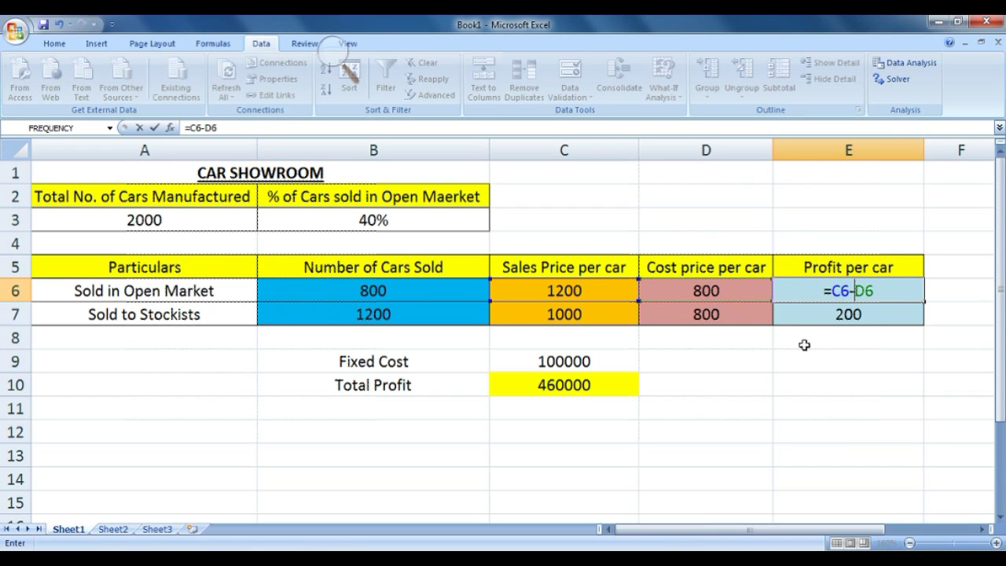
key("Return")
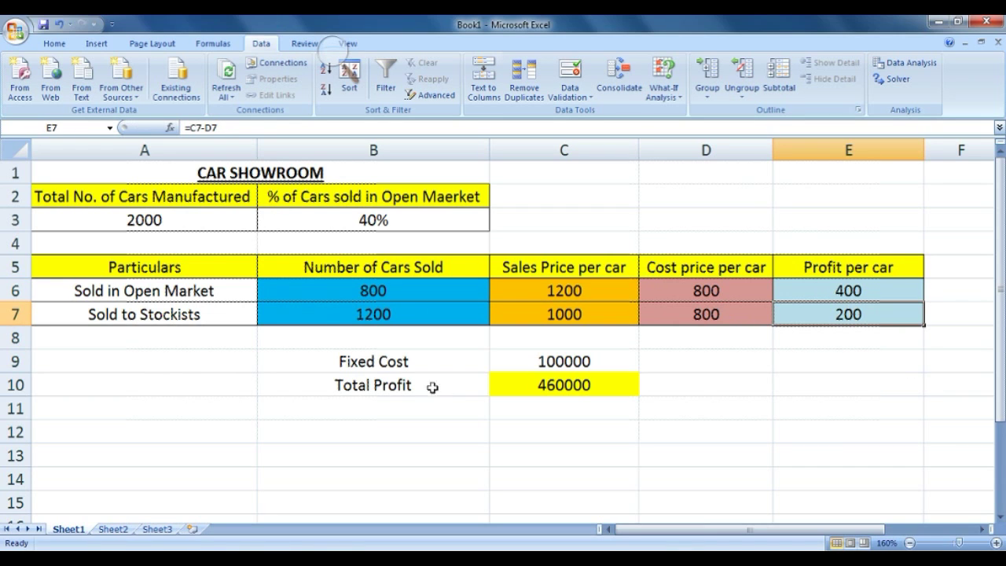
Review the fixed cost and inspect the total profit formula in C10
left_click(418, 364)
left_click_drag(418, 364, 580, 359)
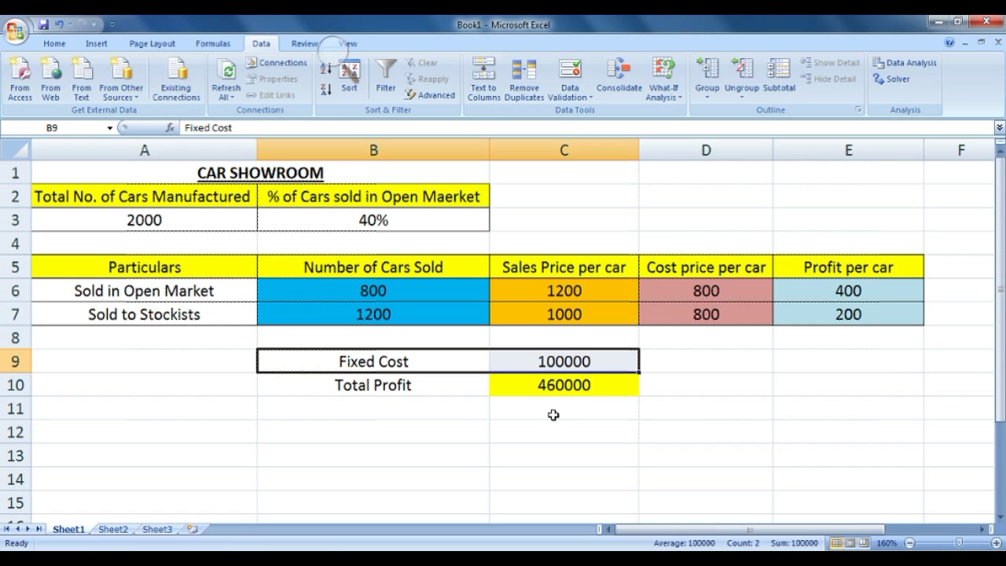
left_click(566, 391)
double_click(567, 389)
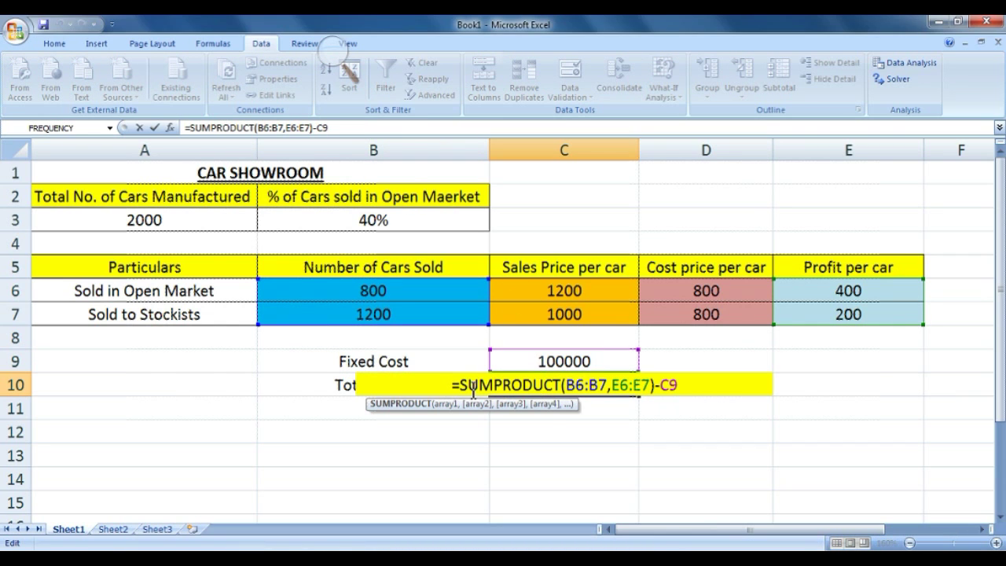
left_click_drag(464, 385, 605, 383)
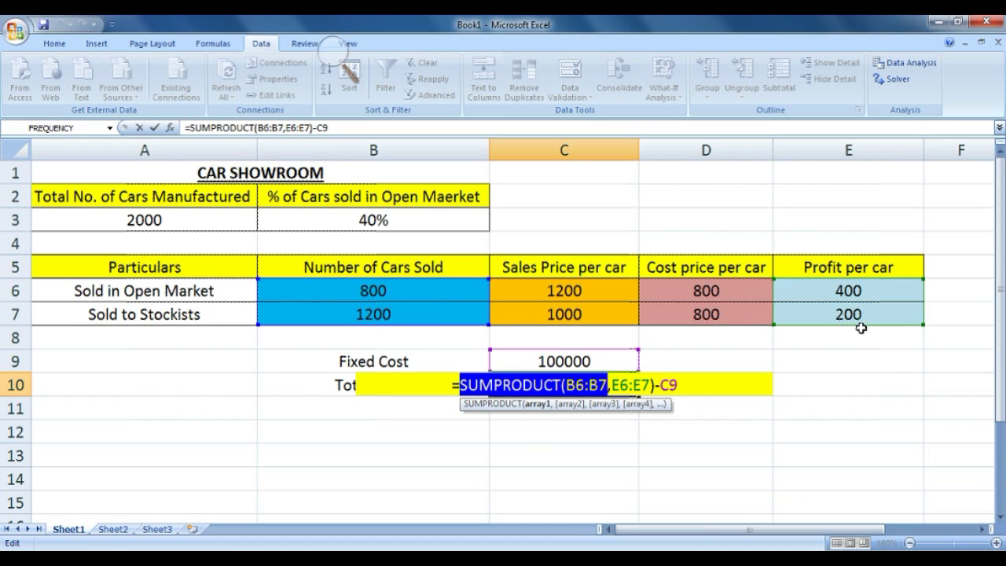
key("Return")
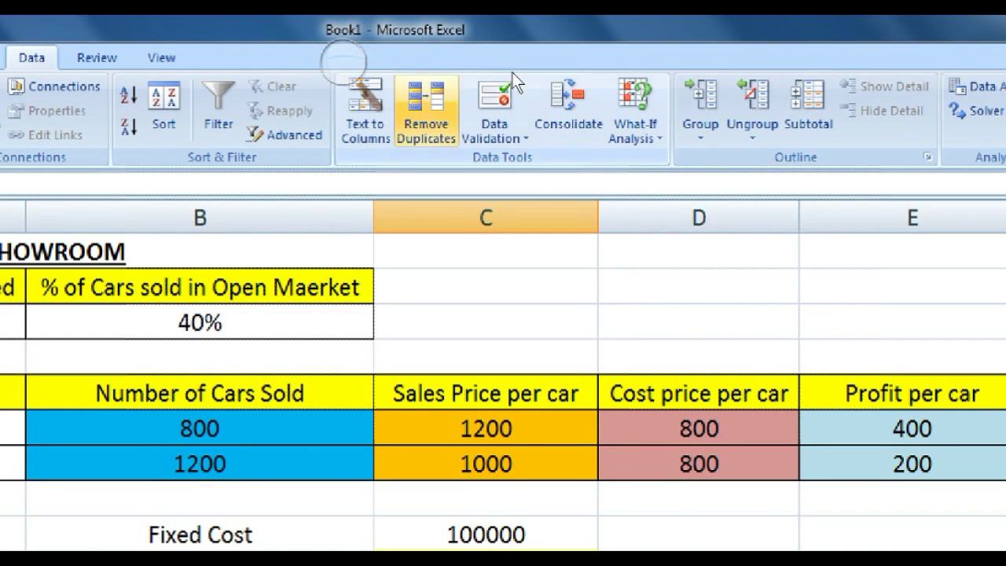
Dismiss the Magnifier window and open the Goal Seek what-if analysis
left_click(482, 55)
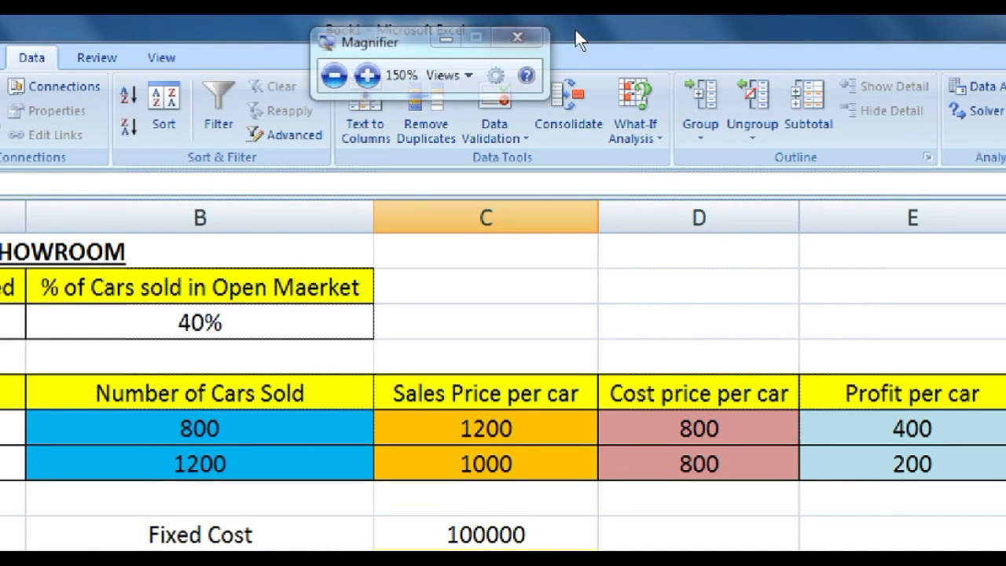
left_click(535, 35)
left_click(659, 100)
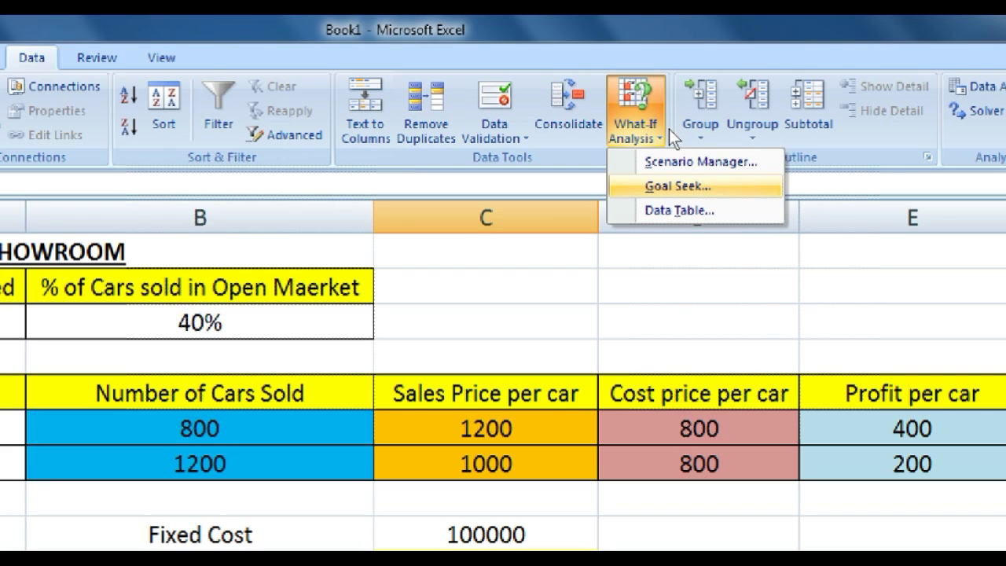
key("Return")
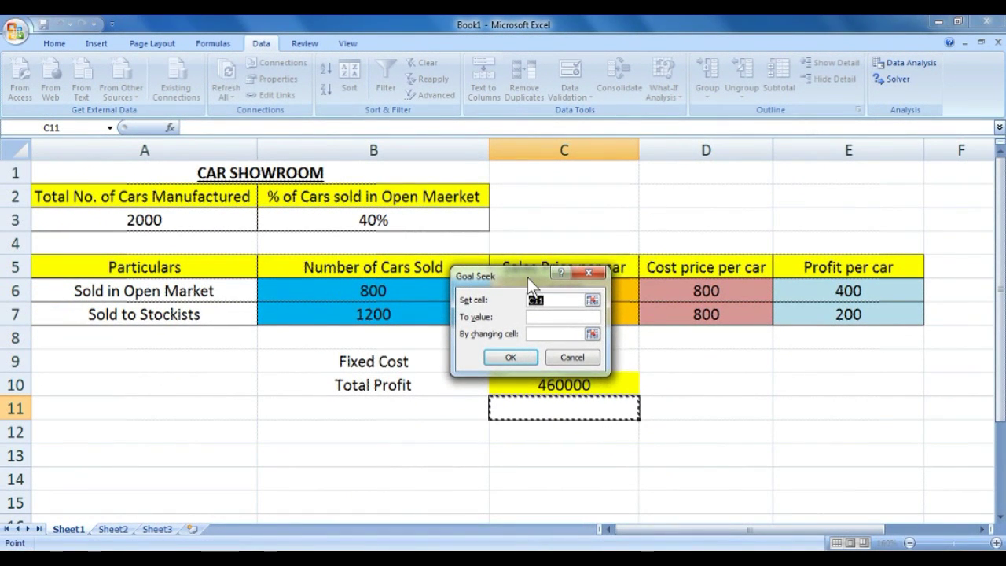
Set the total profit in C10 as the Goal Seek target cell with a target value of 500000
left_click_drag(527, 278, 735, 224)
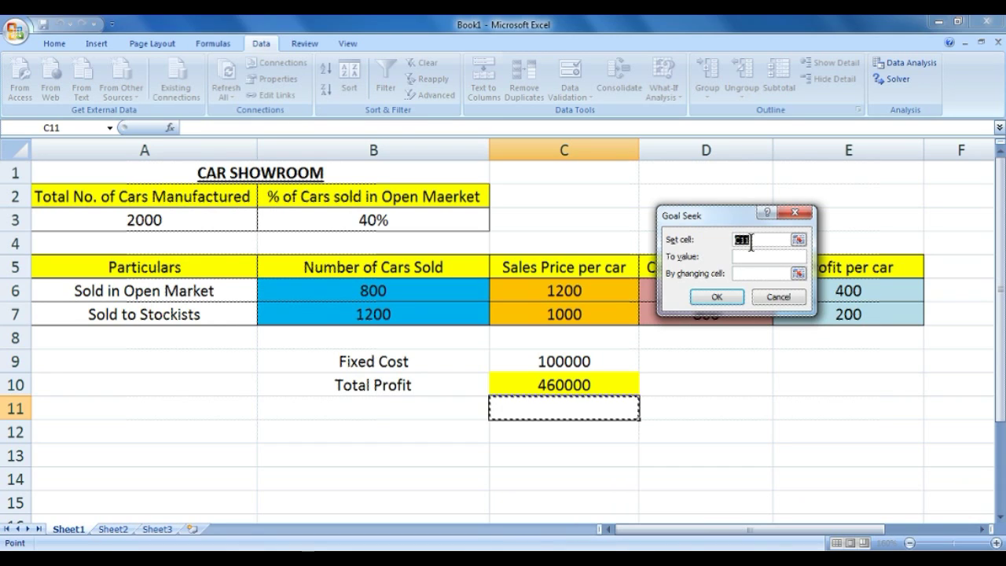
left_click_drag(752, 242, 729, 237)
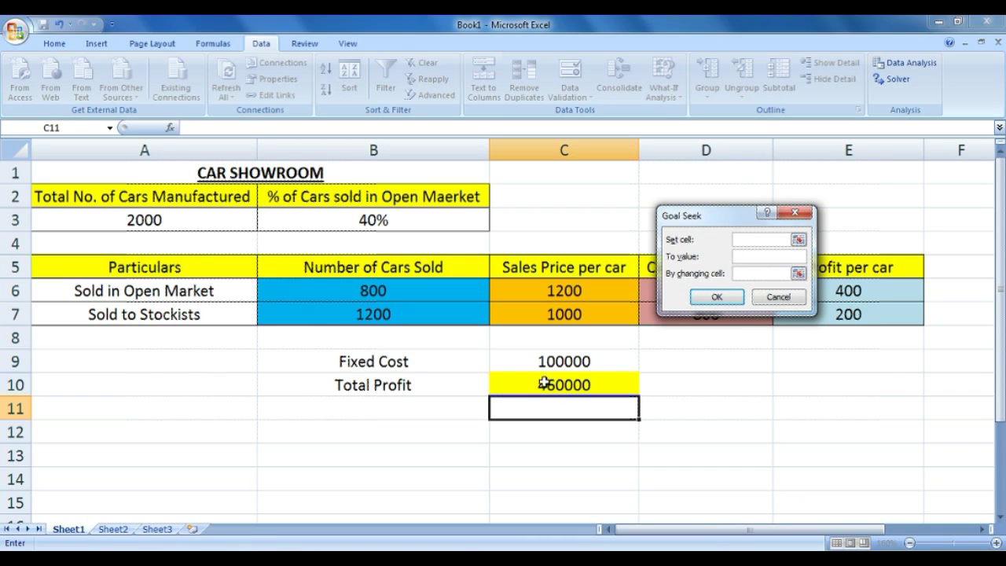
left_click(542, 383)
left_click(759, 255)
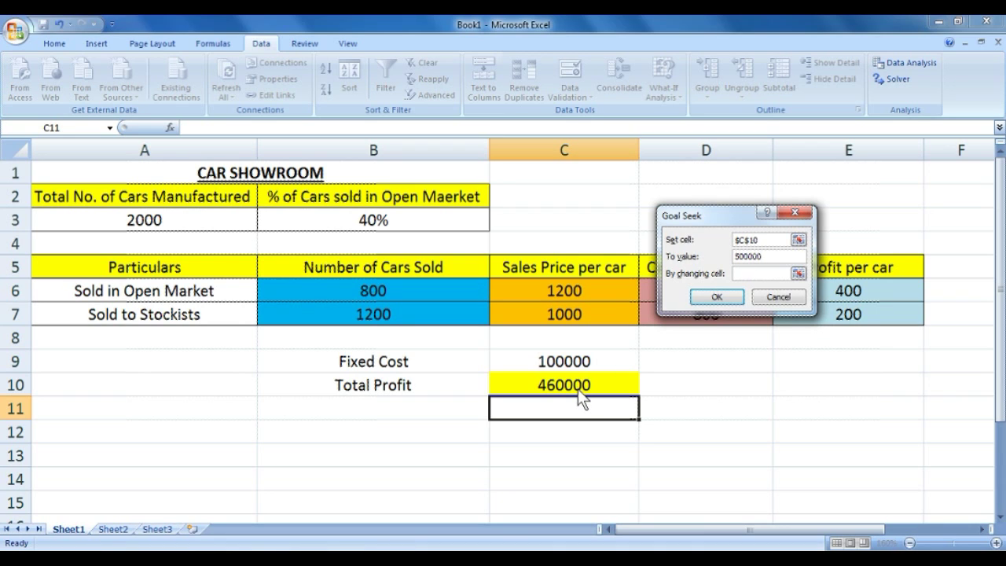
Make the open-market percentage in B3 the changing cell, run Goal Seek and accept the solution
left_click(747, 274)
left_click(457, 226)
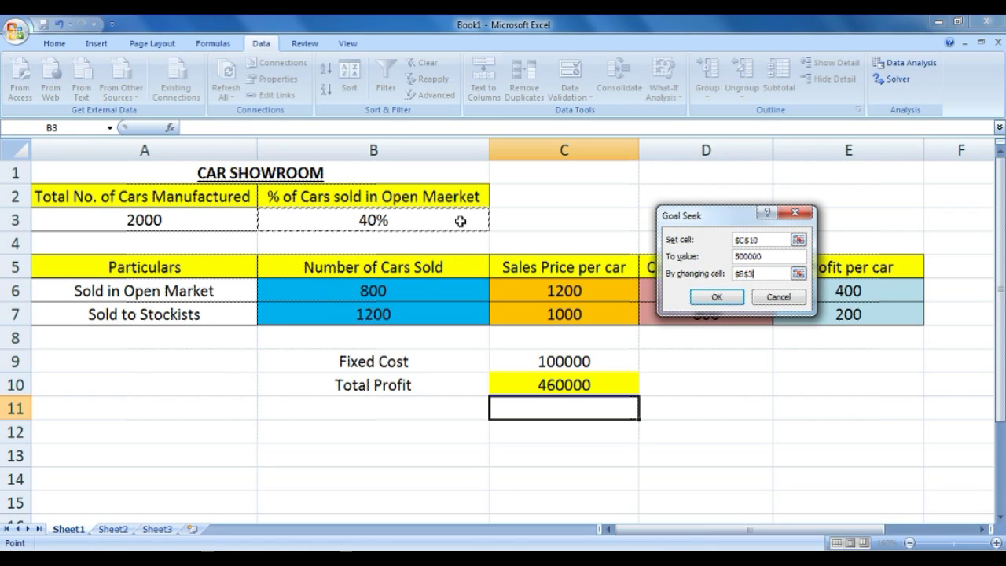
left_click(750, 278)
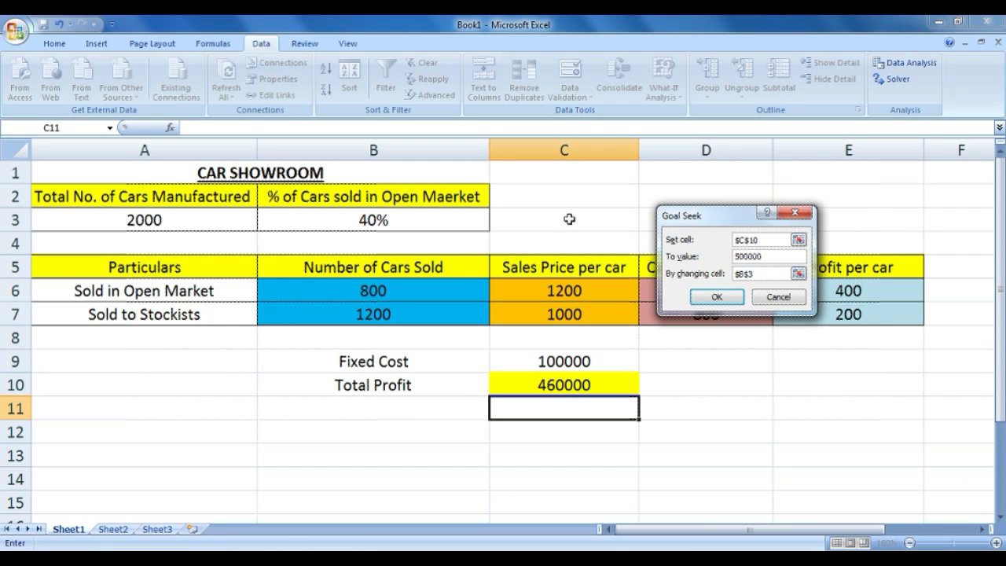
left_click(408, 220)
key("BackSpace")
key("BackSpace")
key("BackSpace")
key("BackSpace")
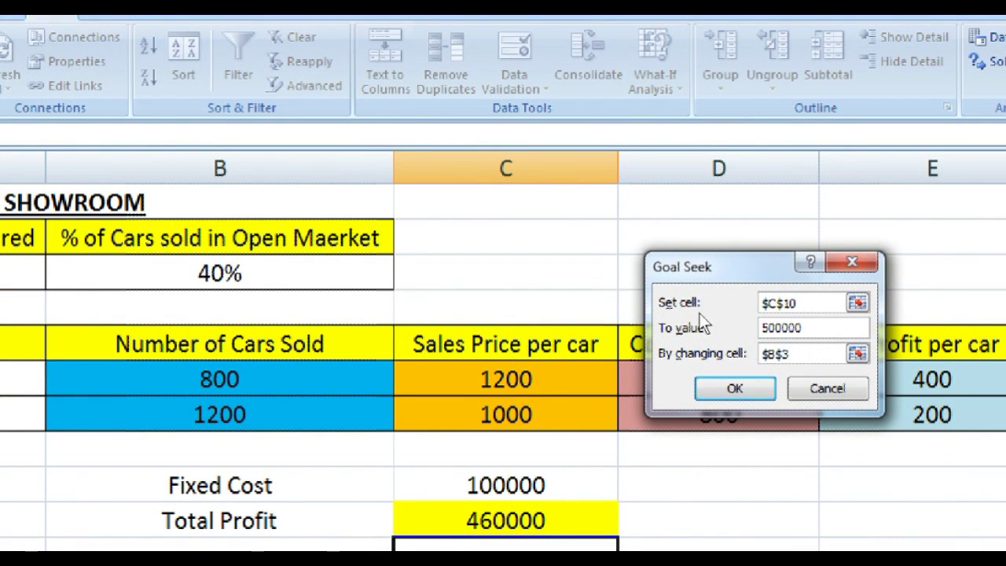
key("Return")
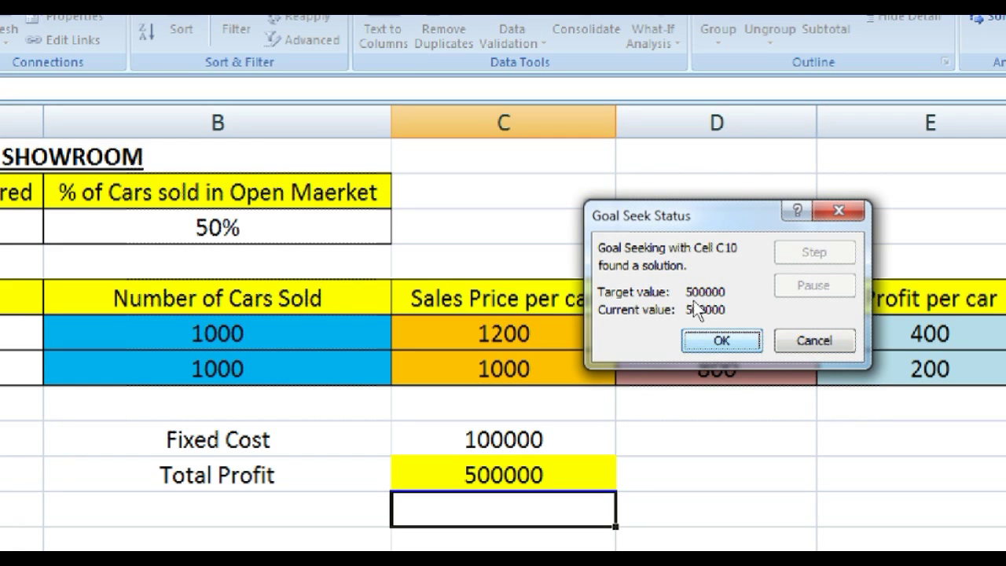
left_click(717, 341)
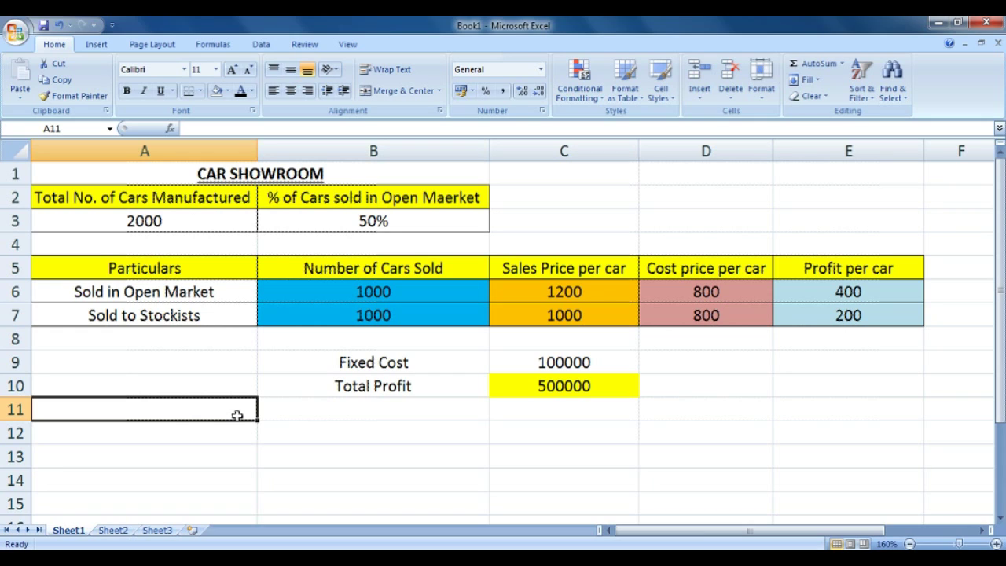
List the open-market sales percentages 10%, 20%, 30%, 40% and 50% down cells A12 to A16
key("Down")
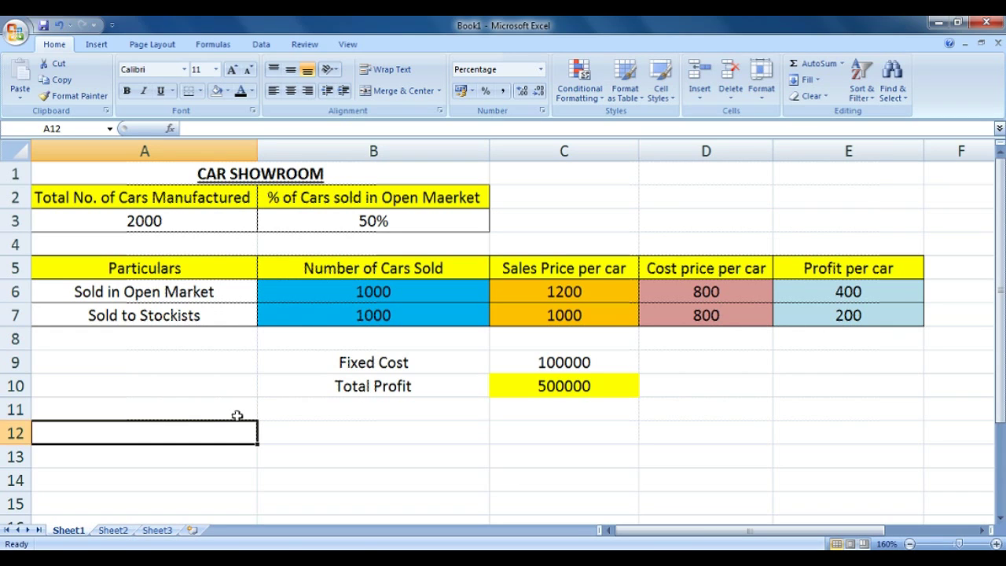
type("10")
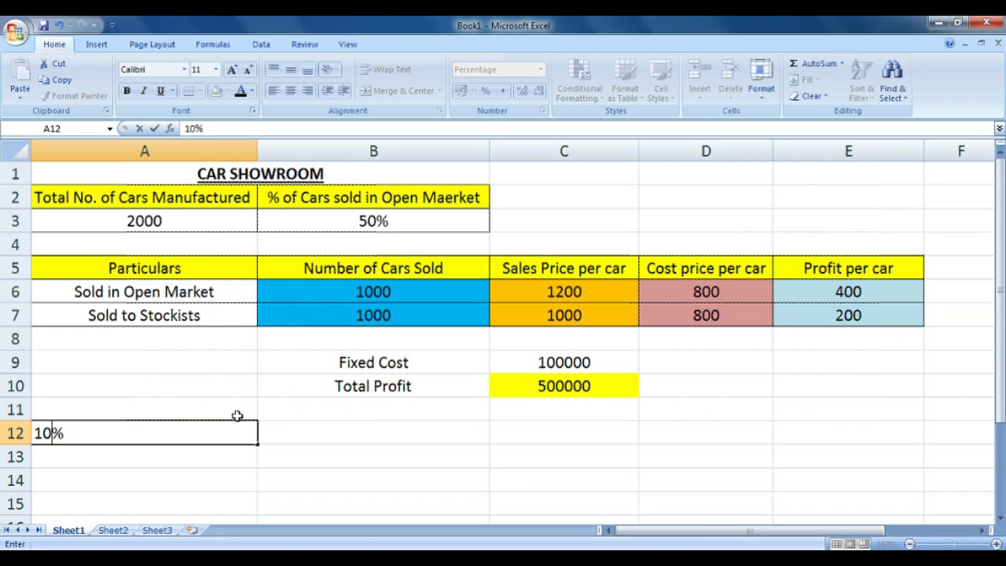
key("Return")
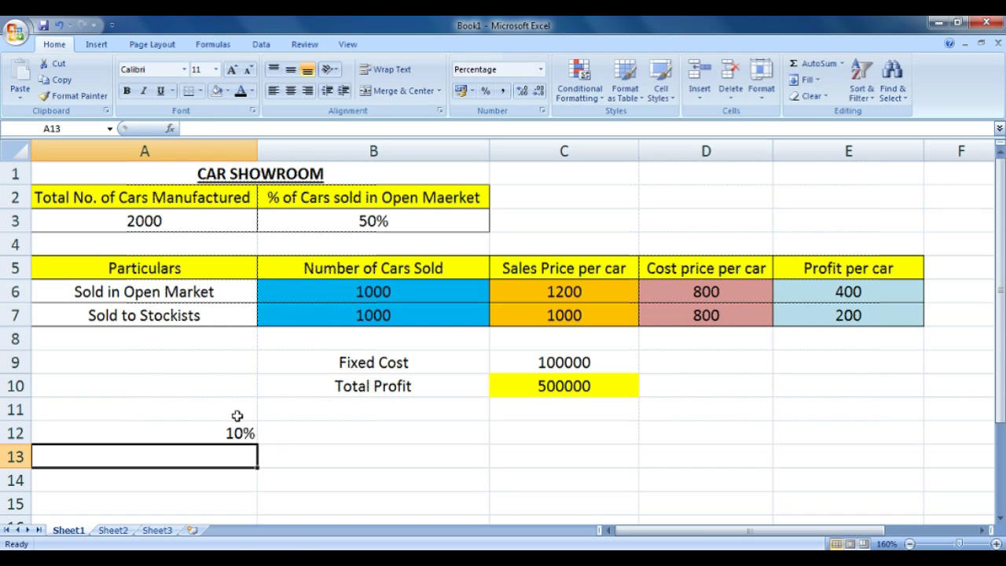
type("20")
key("Return")
type("30")
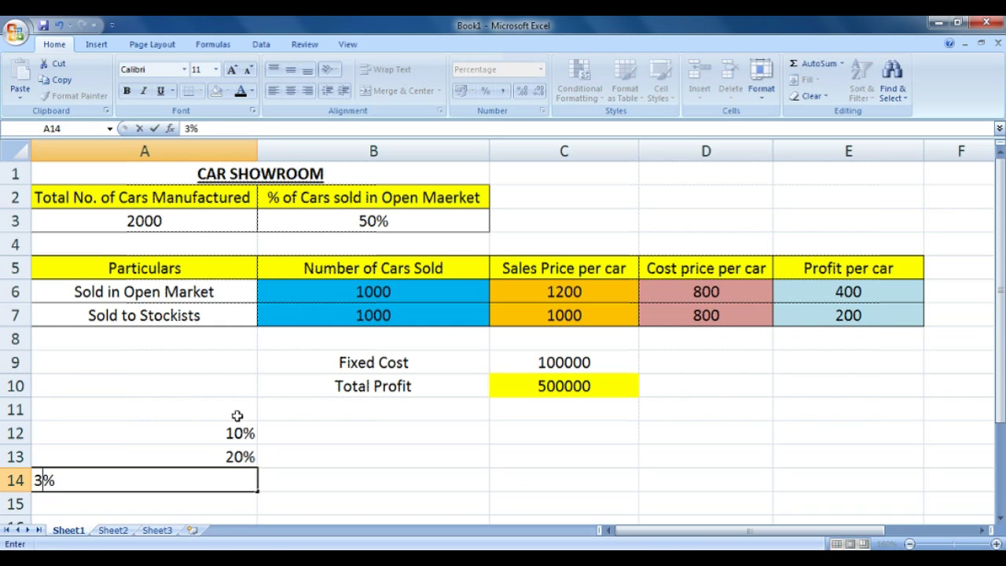
key("Return")
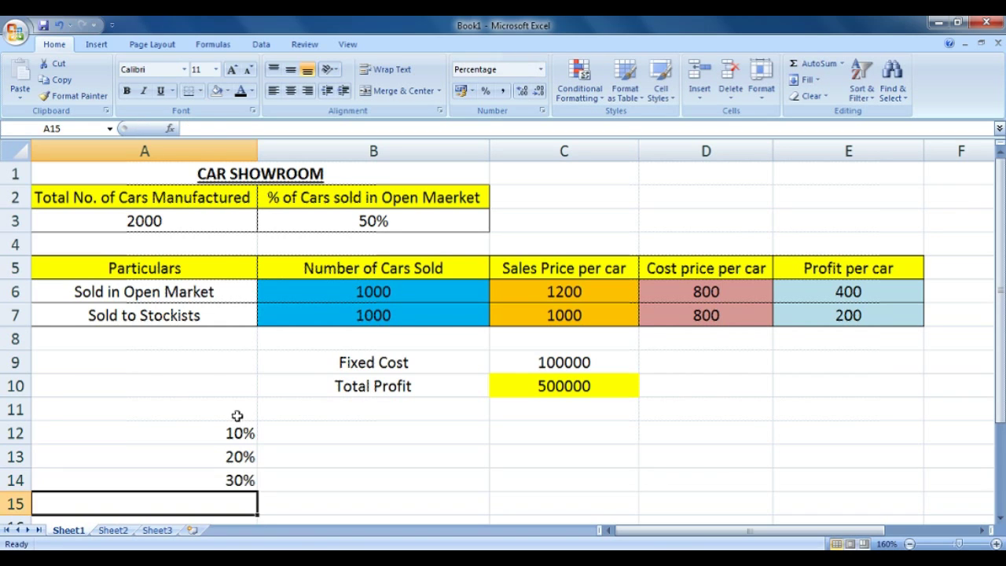
type("40")
key("Return")
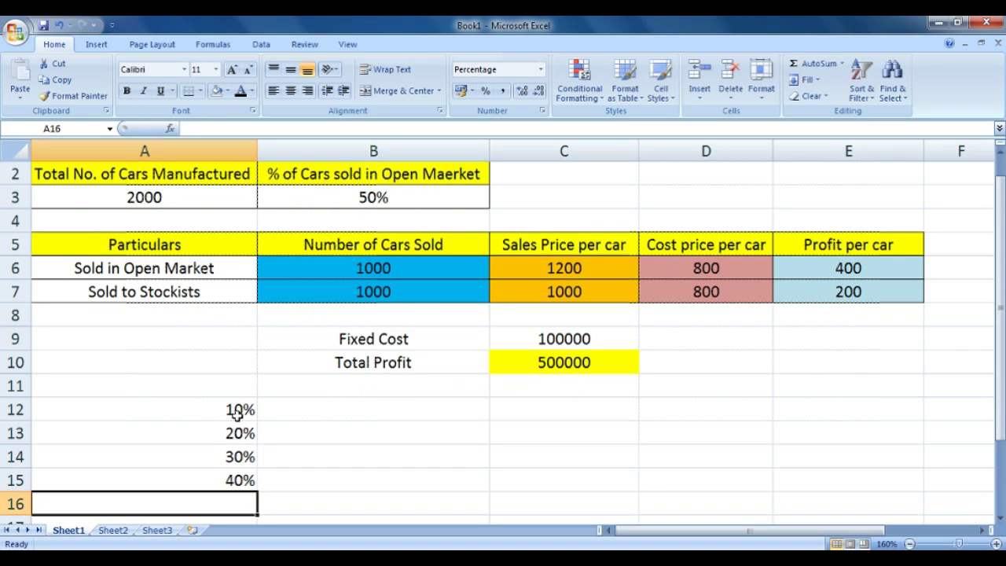
type("50")
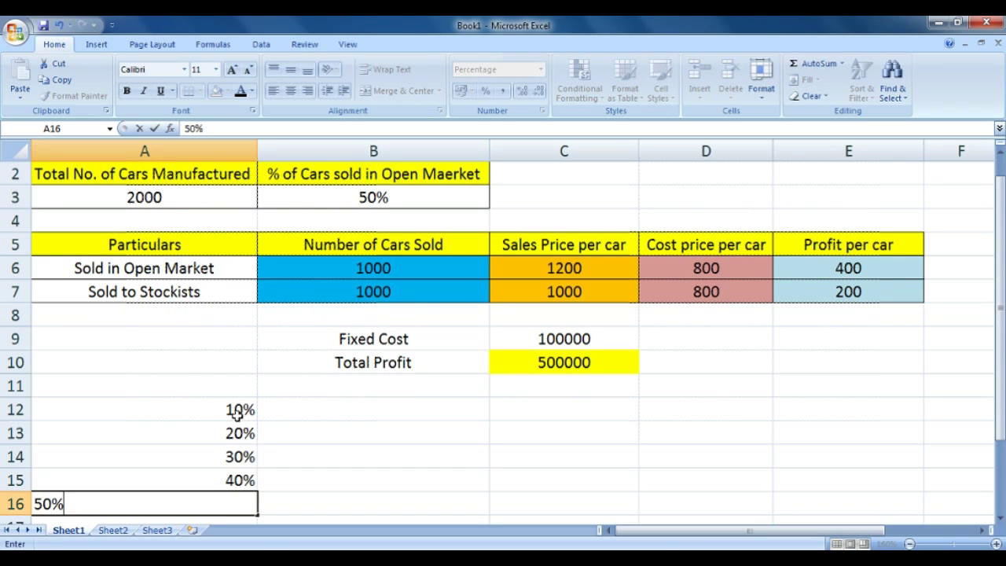
key("Up")
Fill the percentage cells A12:A16 with a light blue background
key("Up")
key("Up")
key("Up")
key("Up")
key("Down")
key("shift+Down")
key("shift+Down")
key("shift+Down")
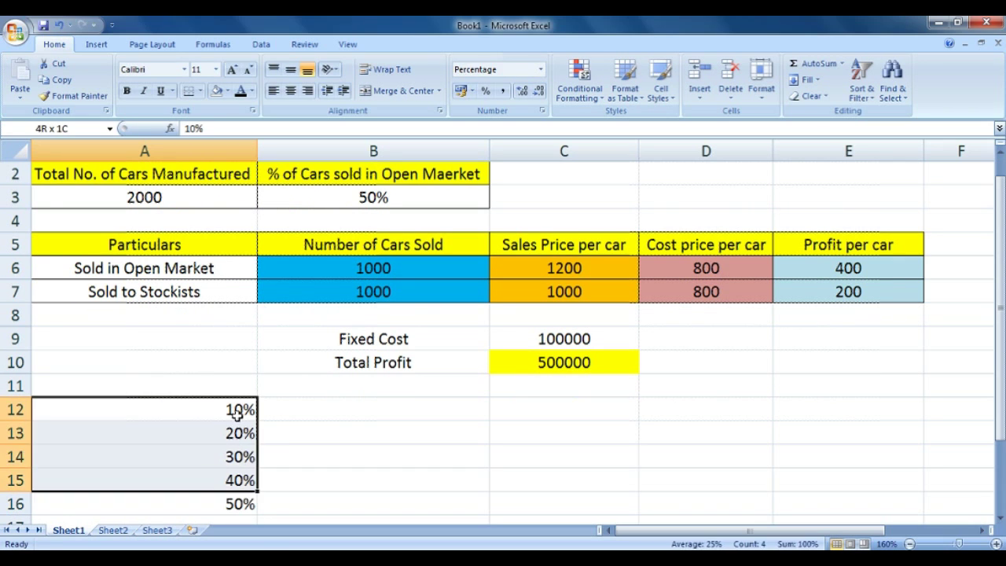
key("shift+Down")
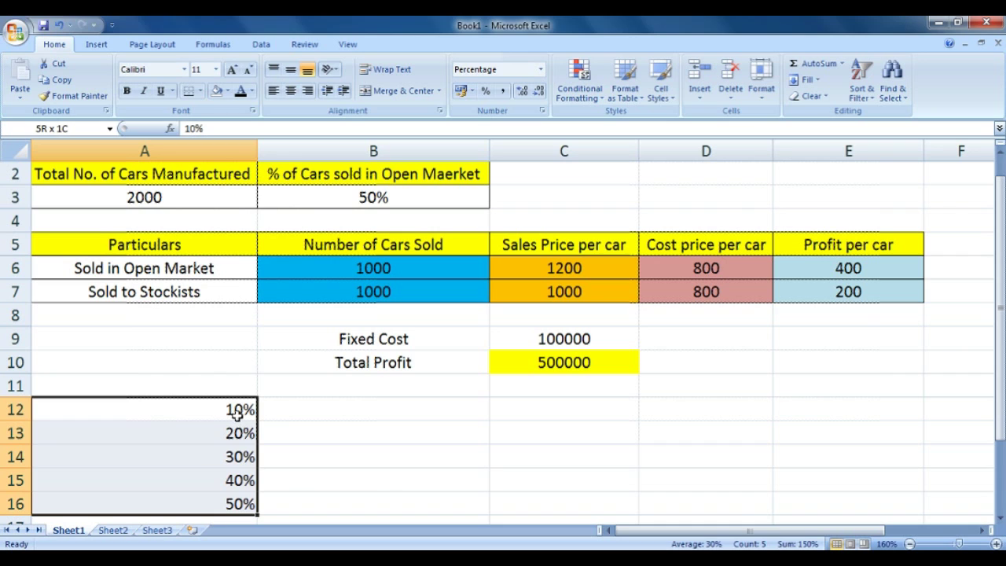
left_click(227, 92)
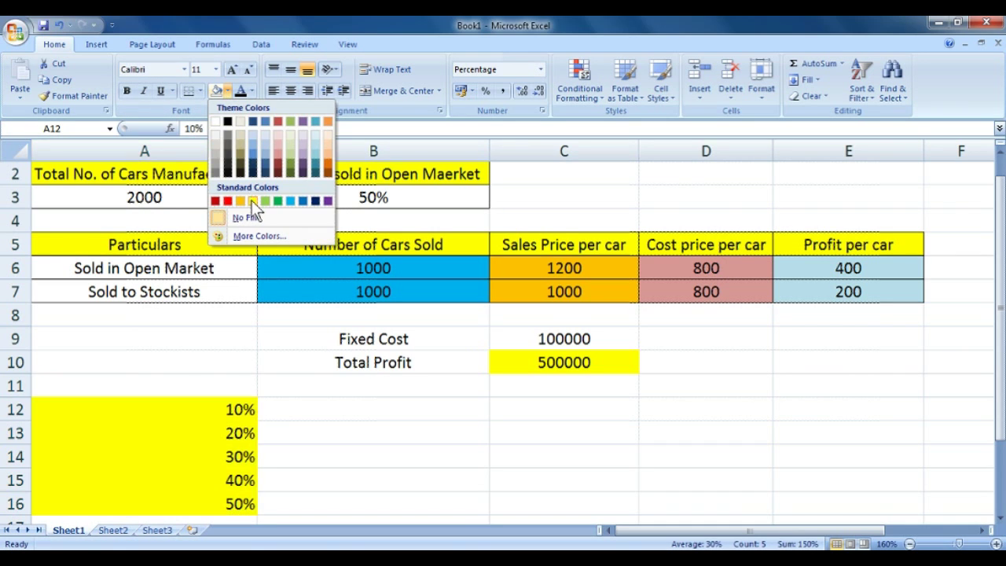
left_click(252, 200)
left_click(225, 92)
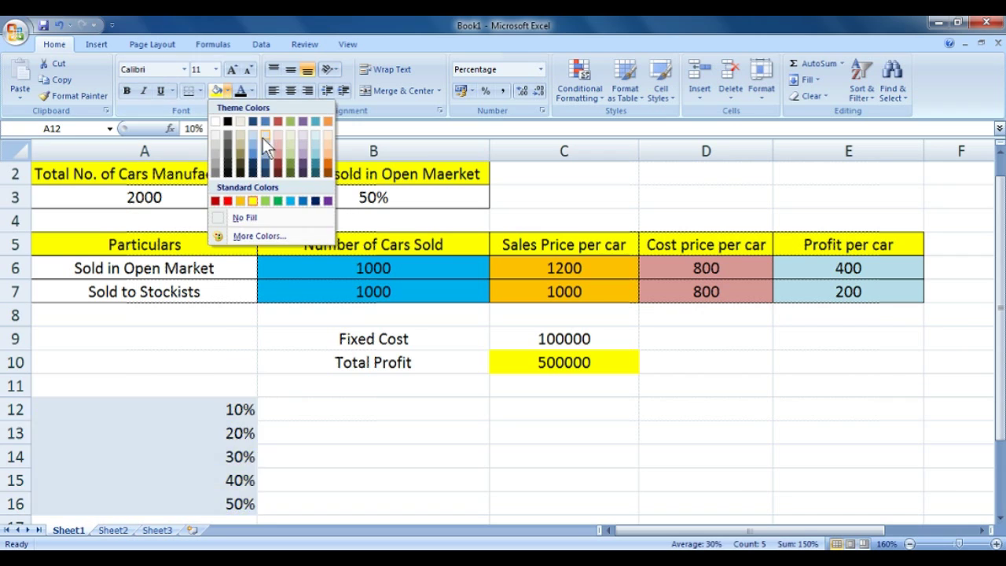
left_click(241, 216)
Link B11 to the total profit with the formula =C10
left_click(276, 381)
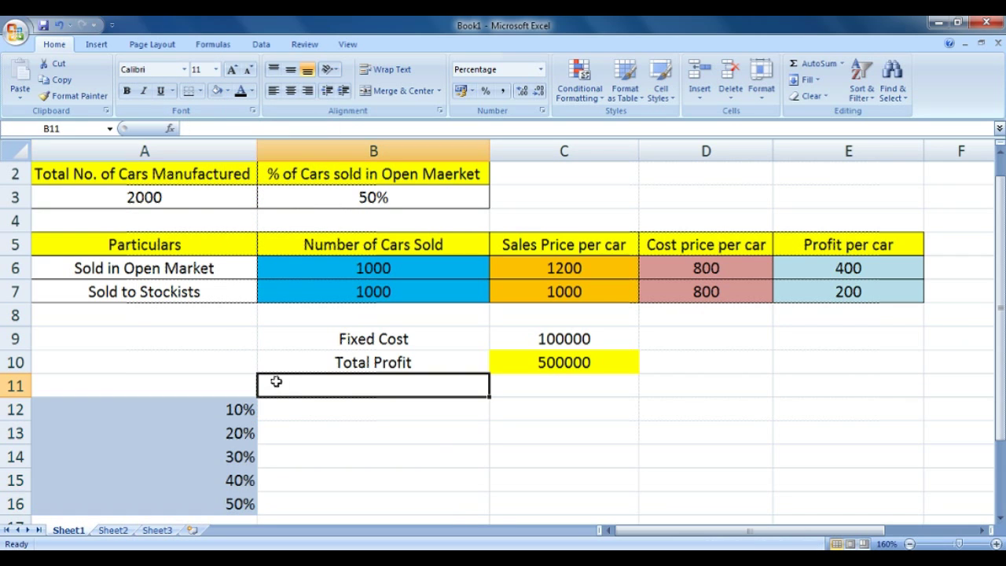
type("=")
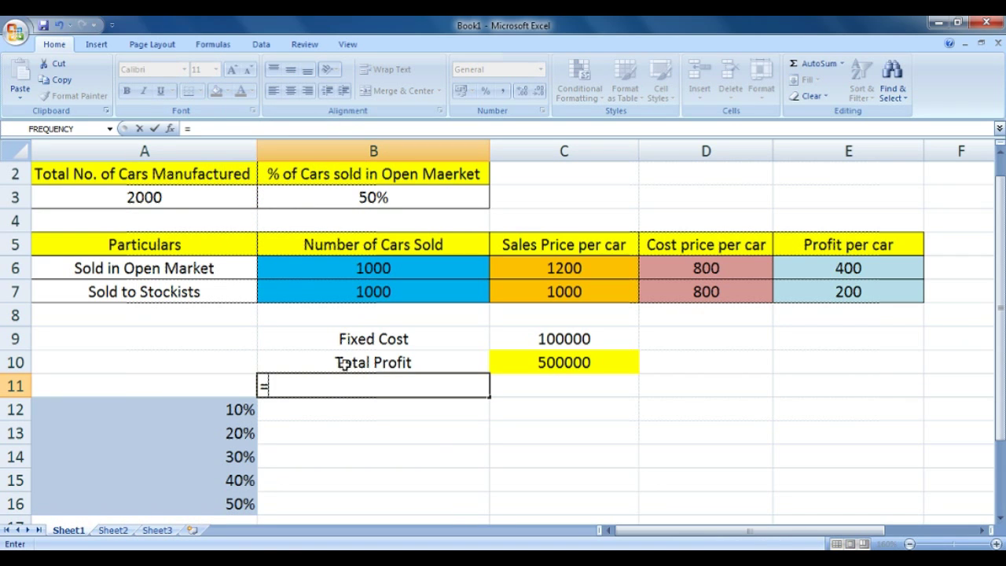
left_click(631, 359)
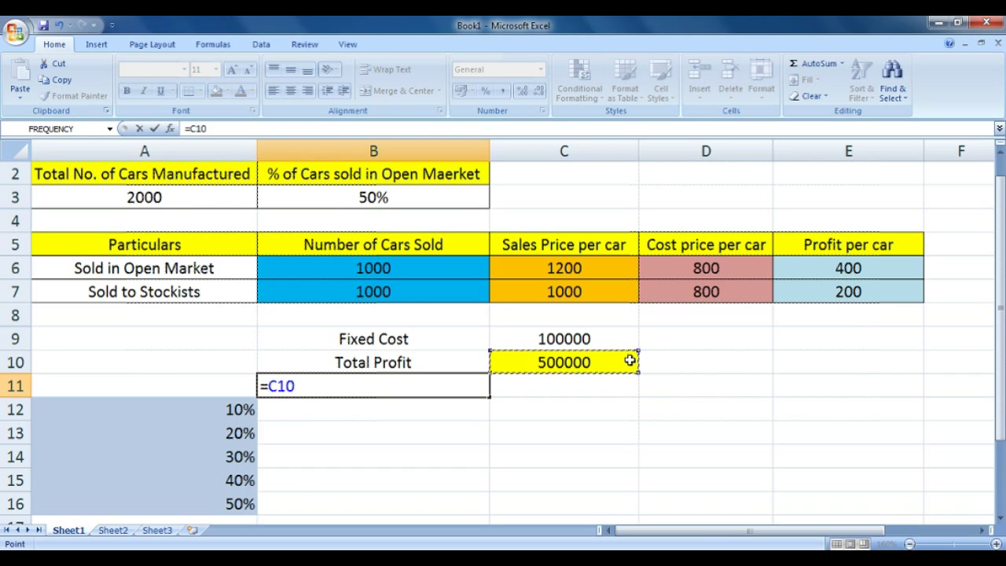
key("Return")
Fill the linked profit cell B11 with an orange background
left_click(382, 387)
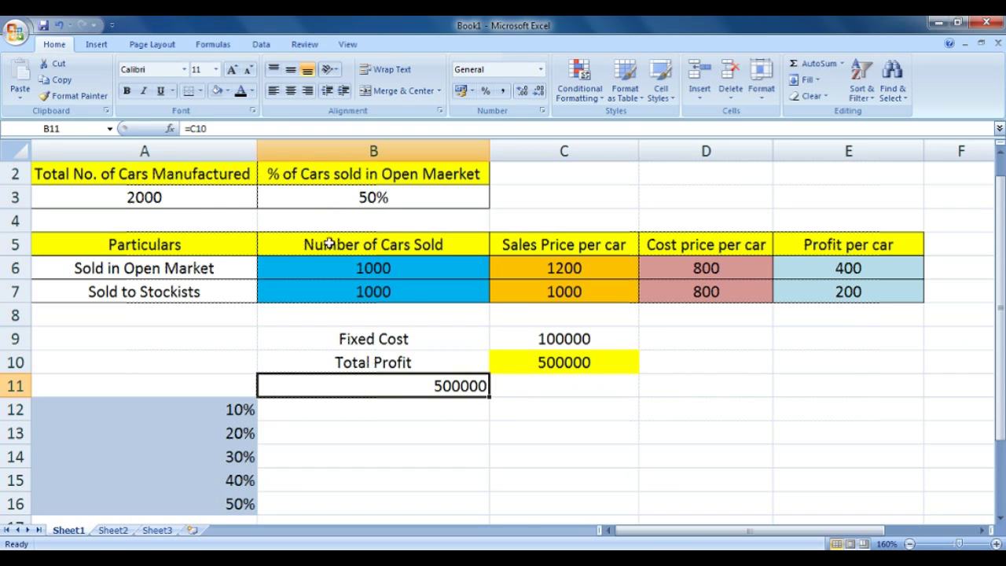
left_click(250, 91)
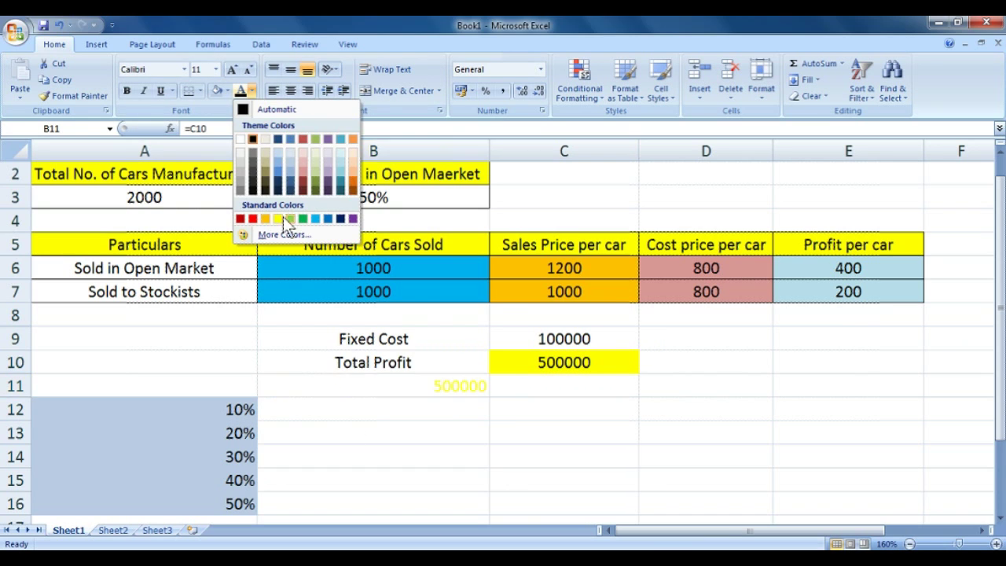
left_click(227, 91)
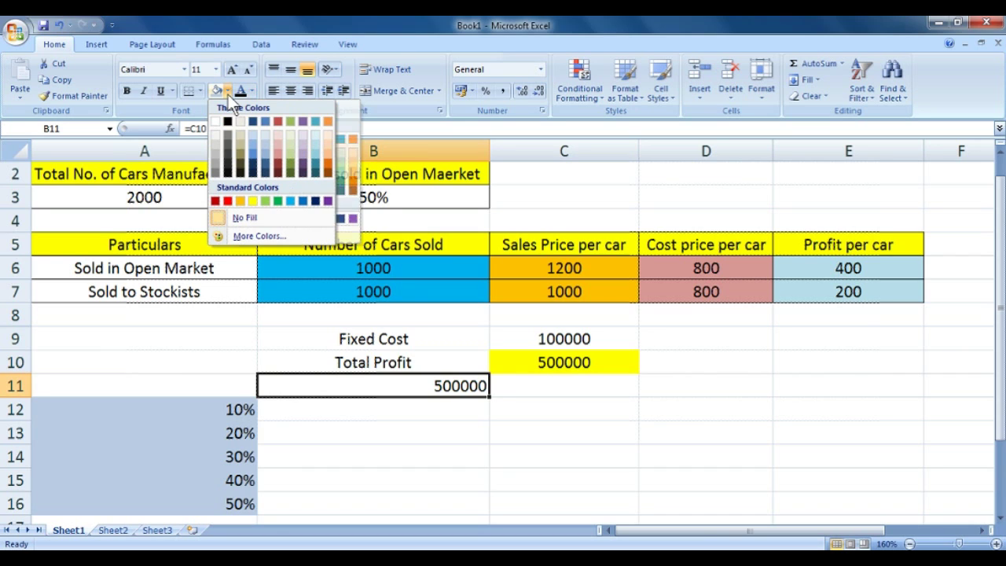
left_click(241, 203)
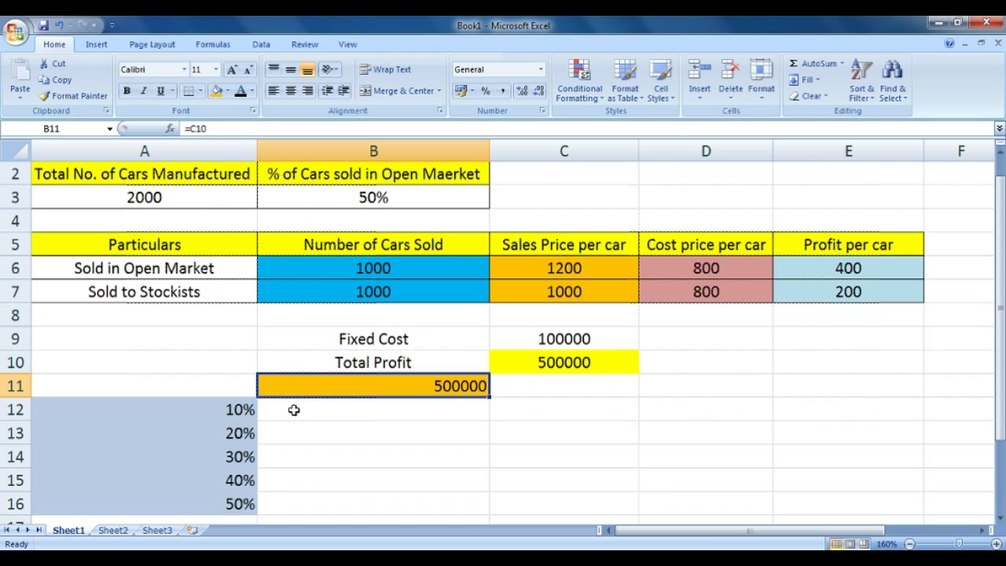
Select the range A11:B16 and open the Data Table what-if analysis for it
key("Left")
key("shift+Right")
key("shift+Right")
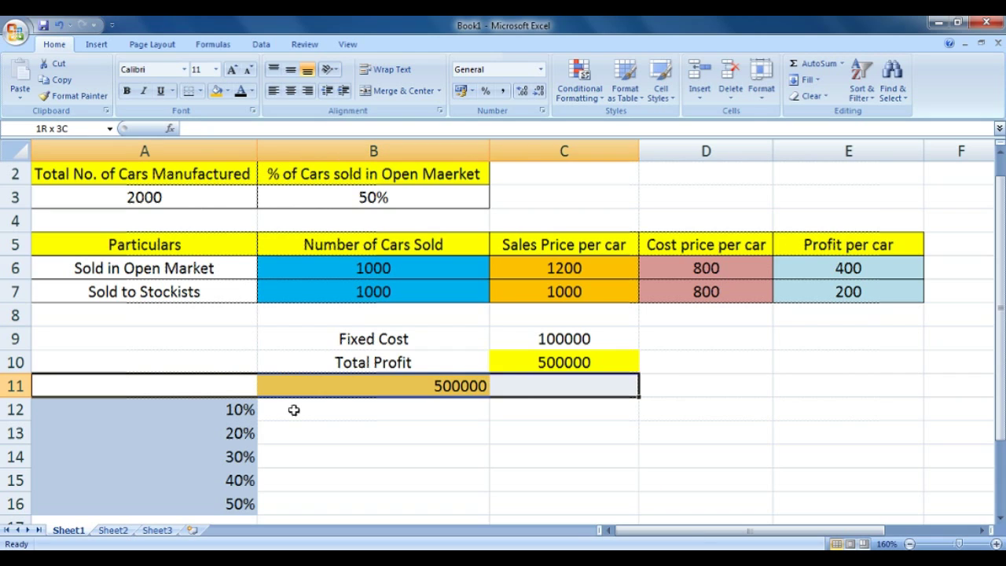
key("shift+Left")
key("shift+Down")
key("shift+Down")
key("shift+Down")
key("shift+Down")
key("shift+Down")
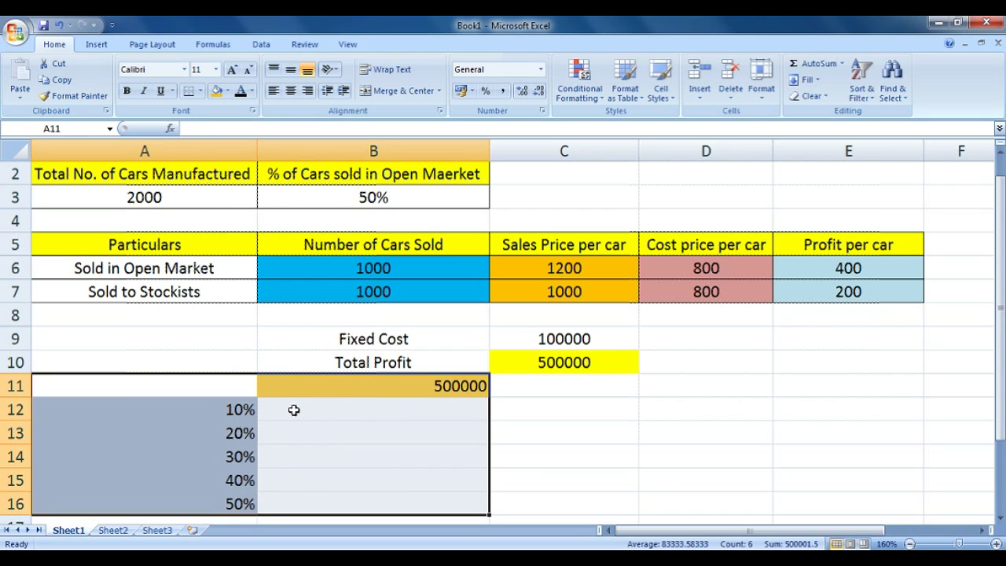
left_click(262, 45)
left_click(668, 97)
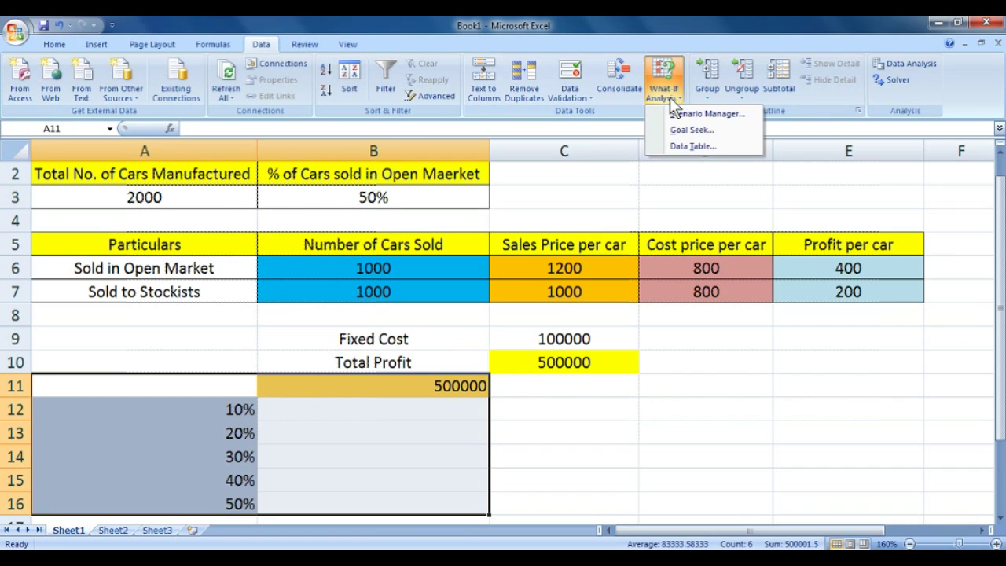
left_click(696, 149)
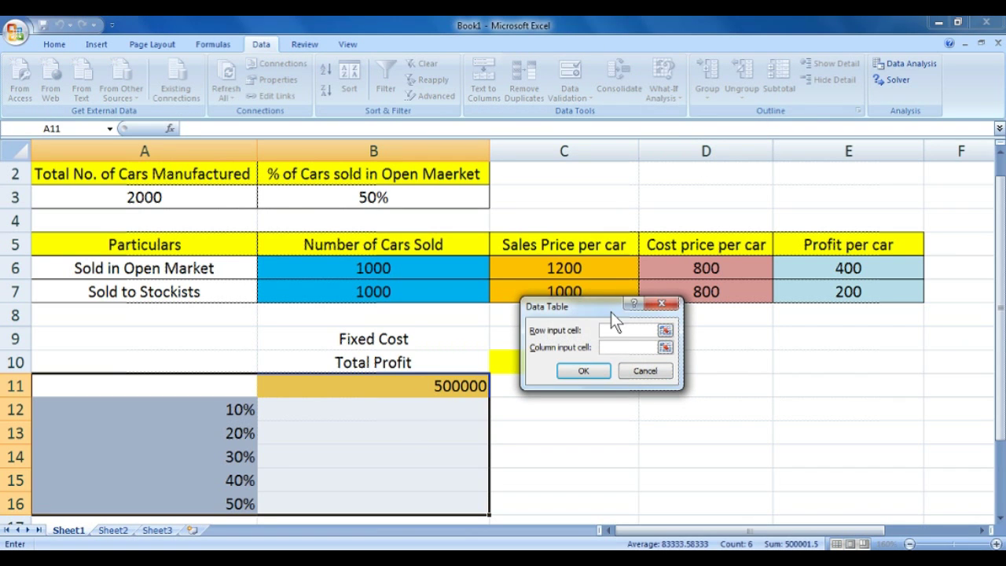
Set the open-market percentage in B3 as the column input cell and generate the data table
left_click_drag(611, 312, 378, 277)
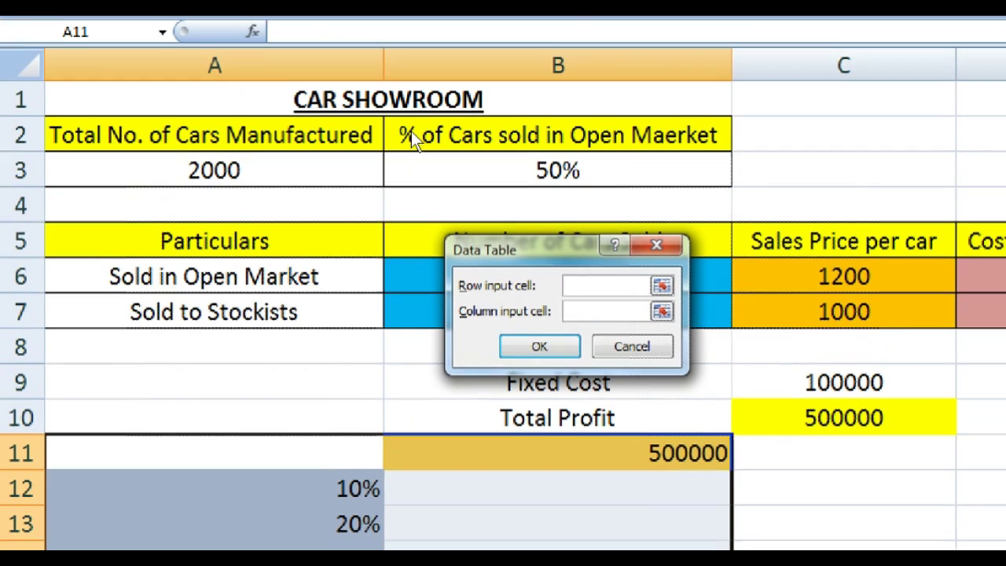
key("Tab")
left_click(417, 179)
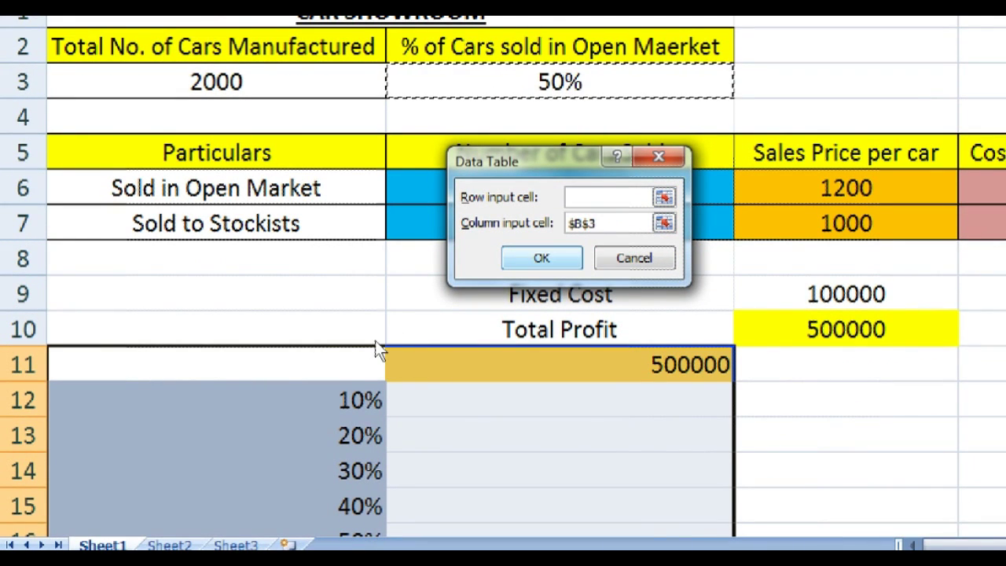
key("Return")
Review the data table's profit for each open-market percentage, including the 40% row, against the model above
key("Right")
key("Down")
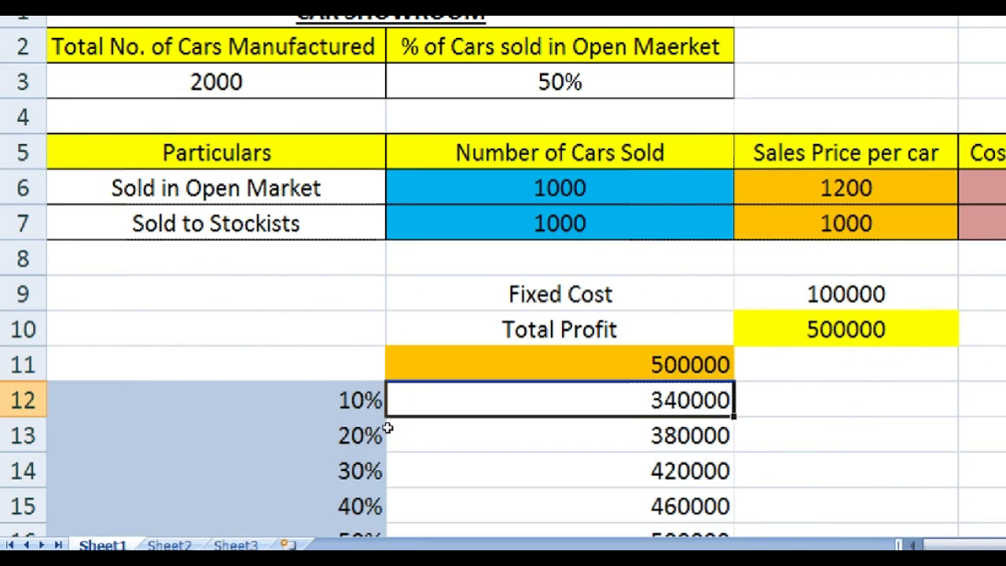
scroll(389, 427, "down", 1)
left_click_drag(429, 430, 225, 439)
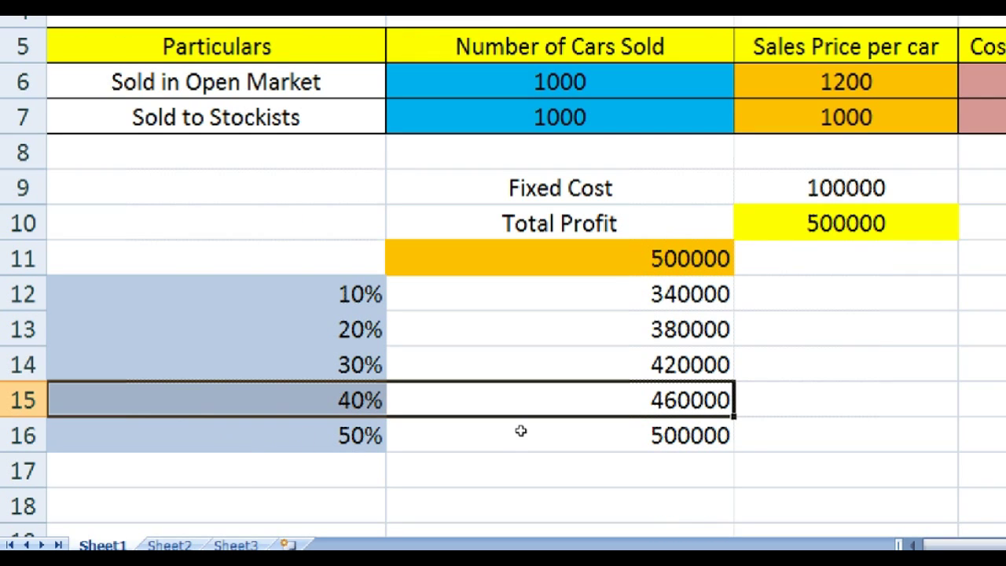
scroll(519, 427, "up", 1)
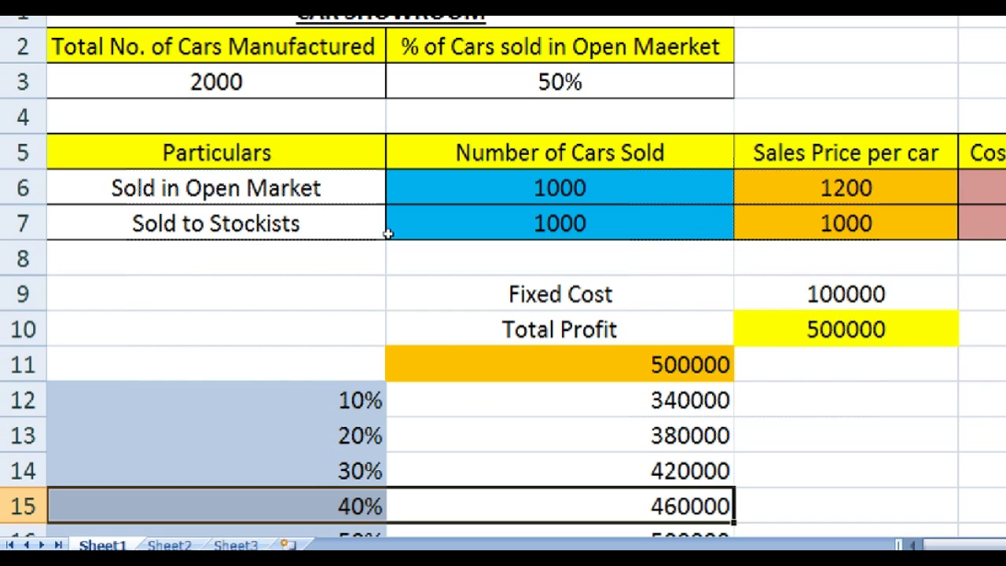
scroll(388, 224, "down", 1)
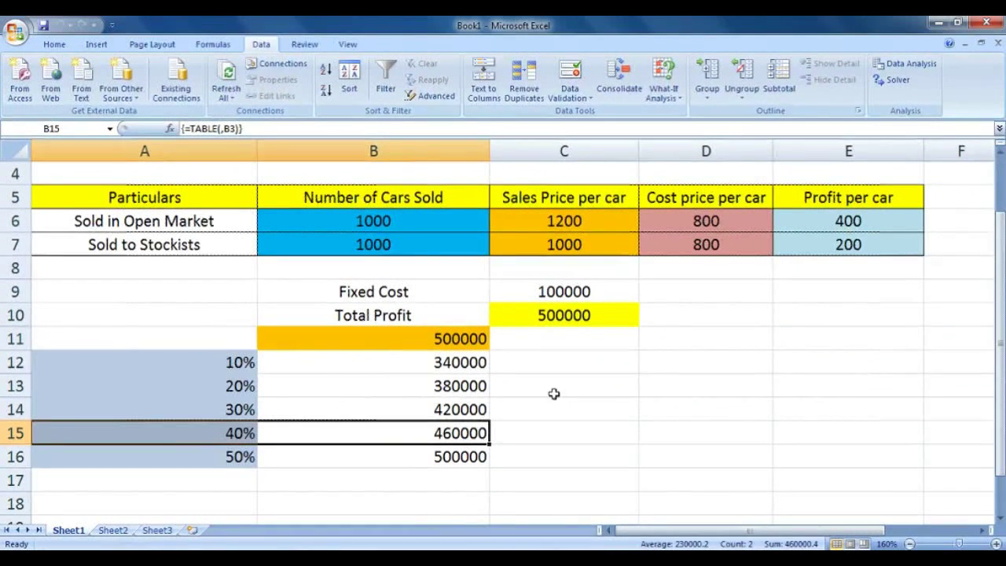
left_click(837, 216)
Try to clear the data table results in B12:B16
left_click_drag(432, 369, 409, 445)
key("BackSpace")
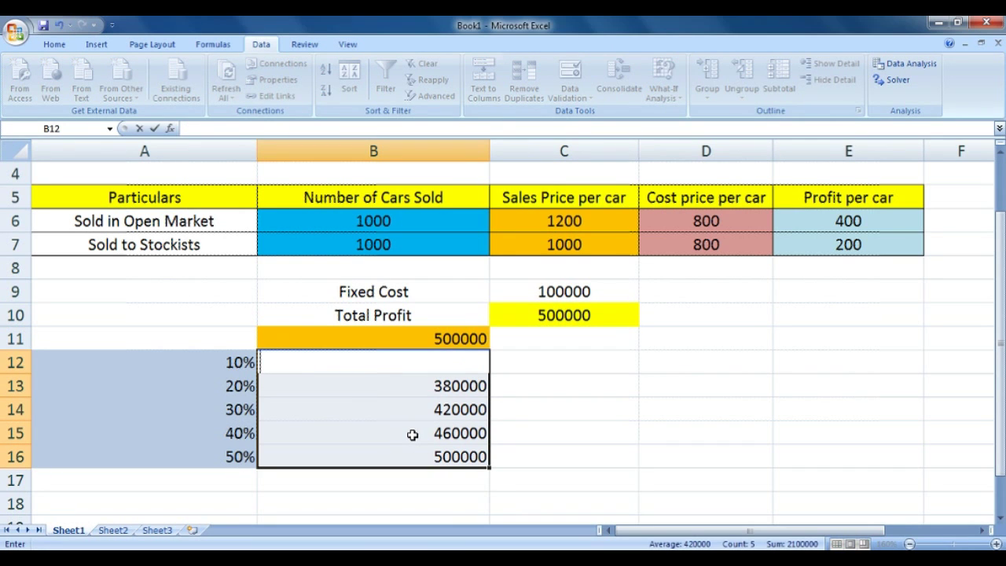
left_click(545, 364)
left_click(503, 331)
left_click(473, 344)
left_click(502, 332)
key("Escape")
Try copying the linked profit cell B11 into A11, and undo the paste
left_click(453, 343)
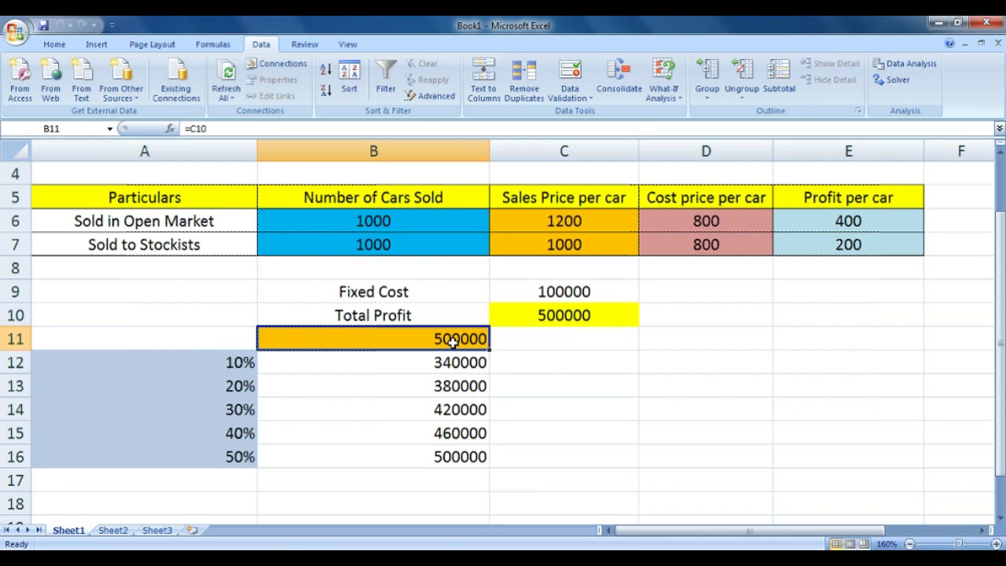
right_click(452, 344)
left_click(550, 135)
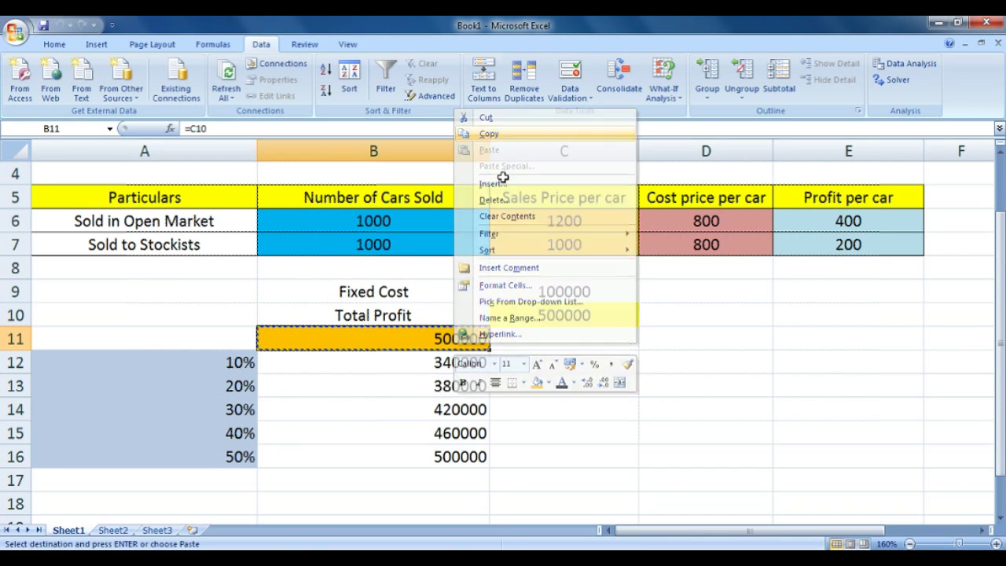
left_click(240, 338)
key("ctrl+v")
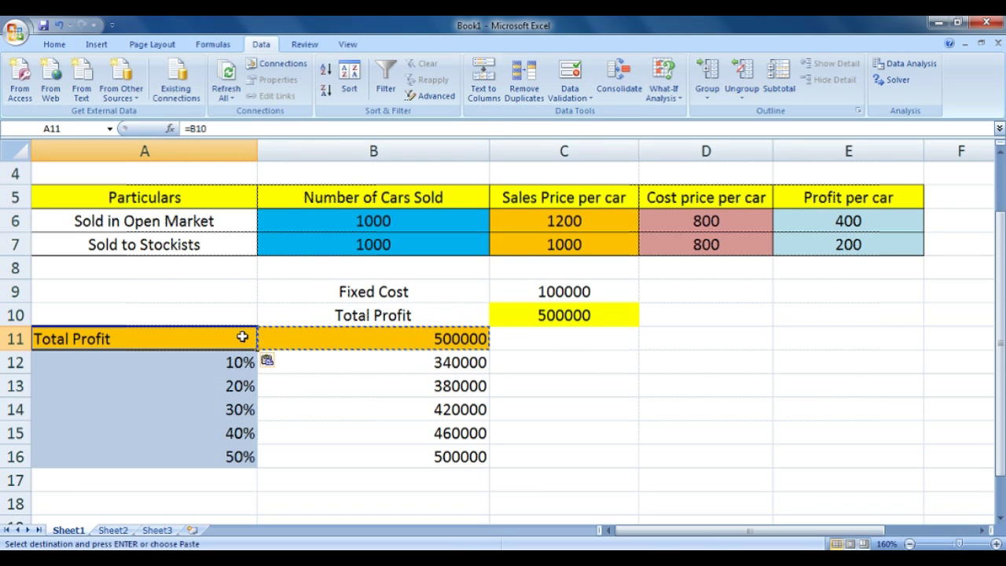
key("ctrl+z")
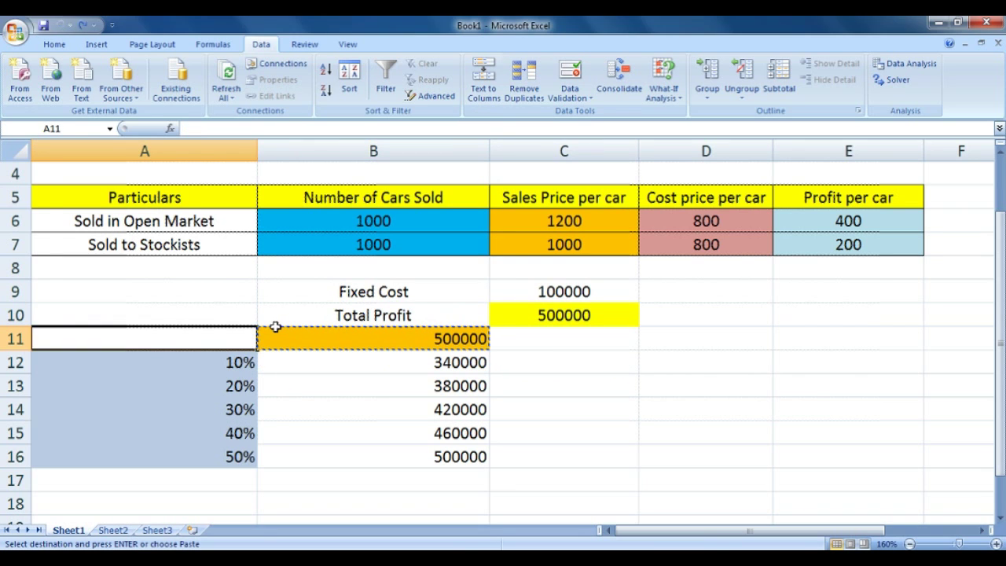
Clear the linked profit in B11 and link A11 to the total profit with =C10
left_click(312, 344)
key("BackSpace")
key("Left")
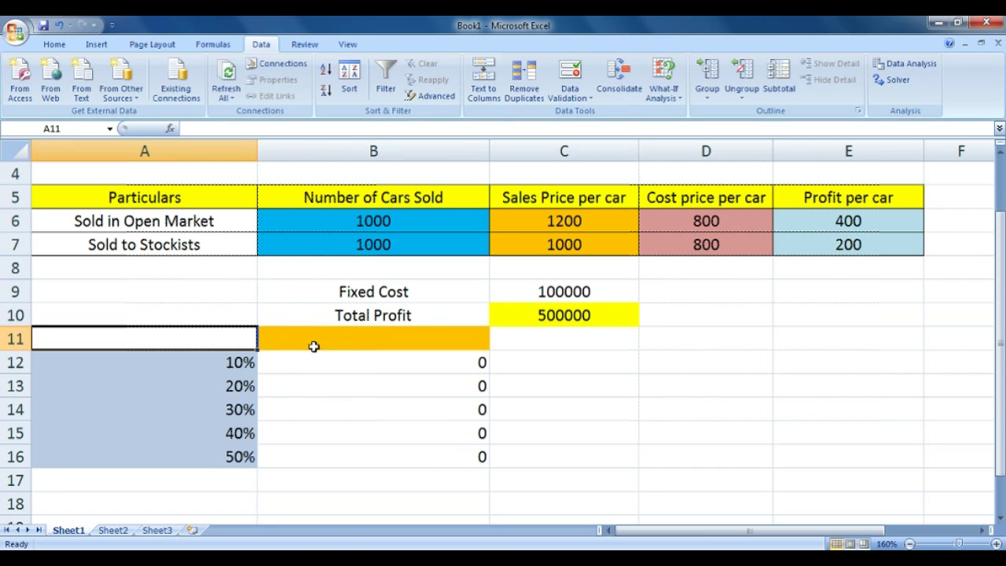
type("=")
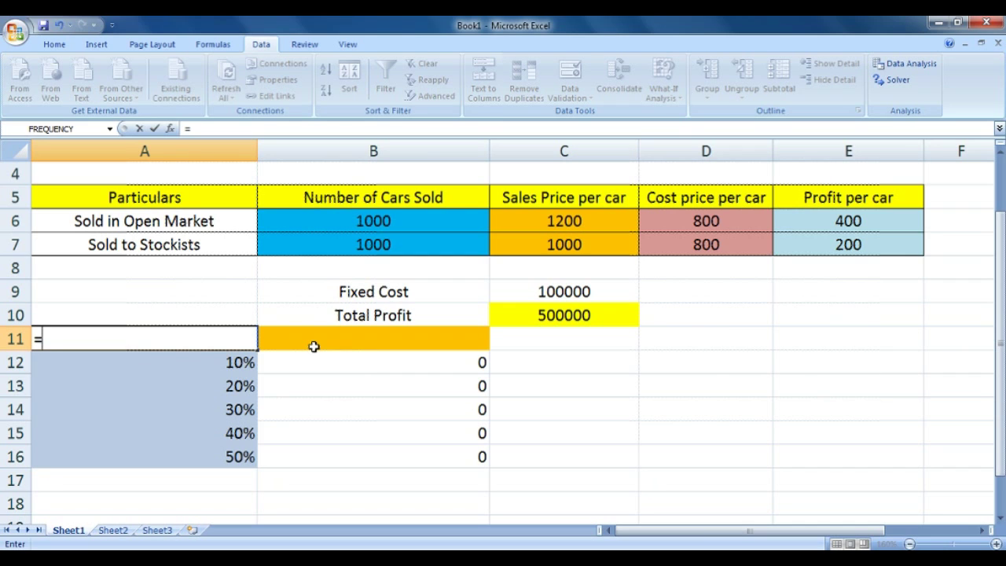
type("C10")
key("Return")
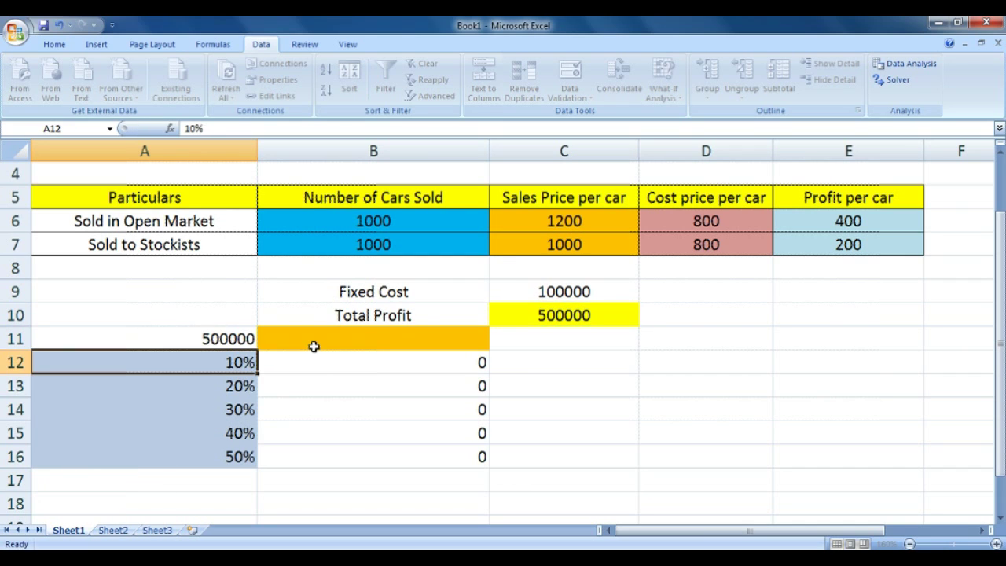
Fill the profit cell A11 with orange and the header cells B11:E11 with green
left_click(250, 342)
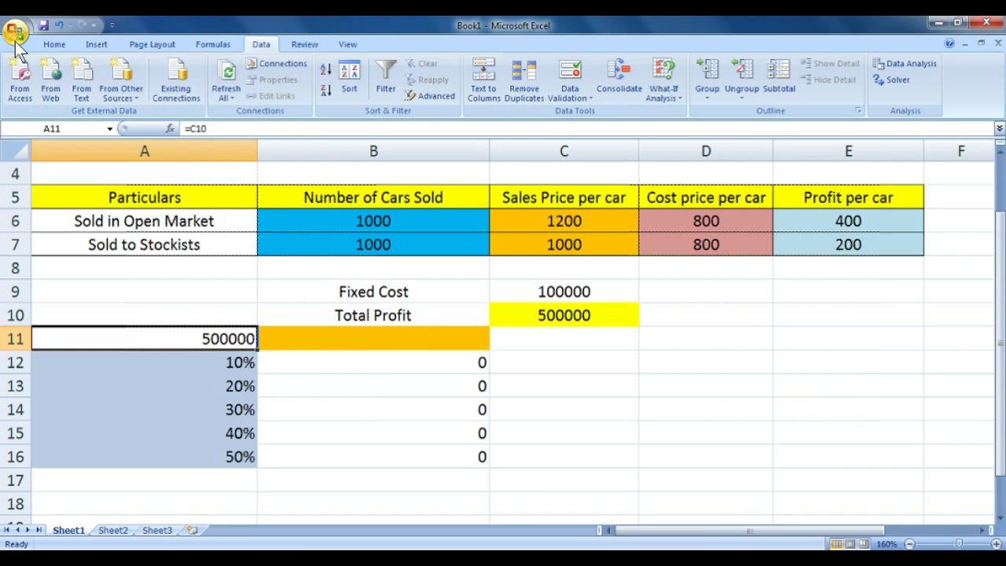
left_click(55, 44)
left_click(215, 91)
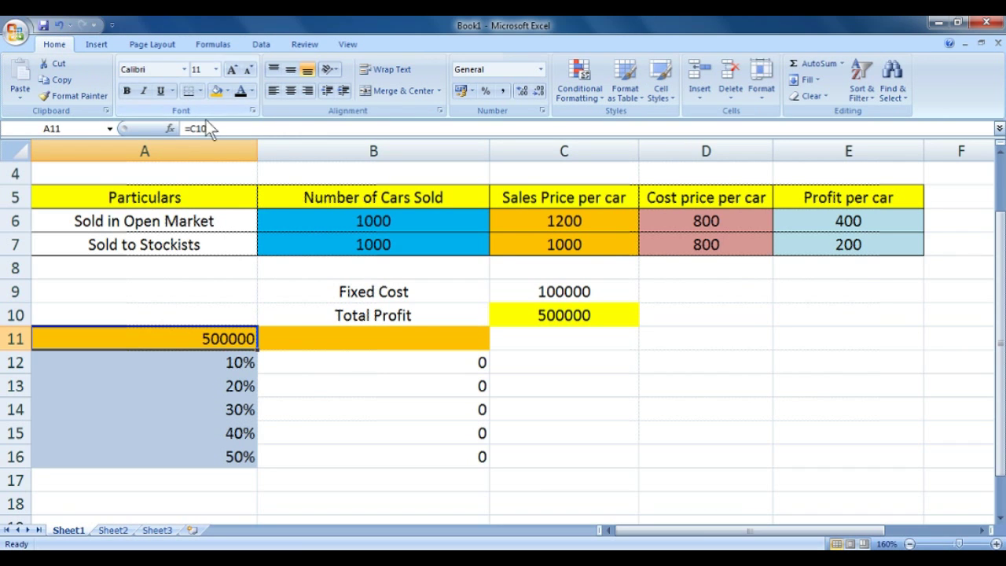
left_click_drag(275, 330, 830, 346)
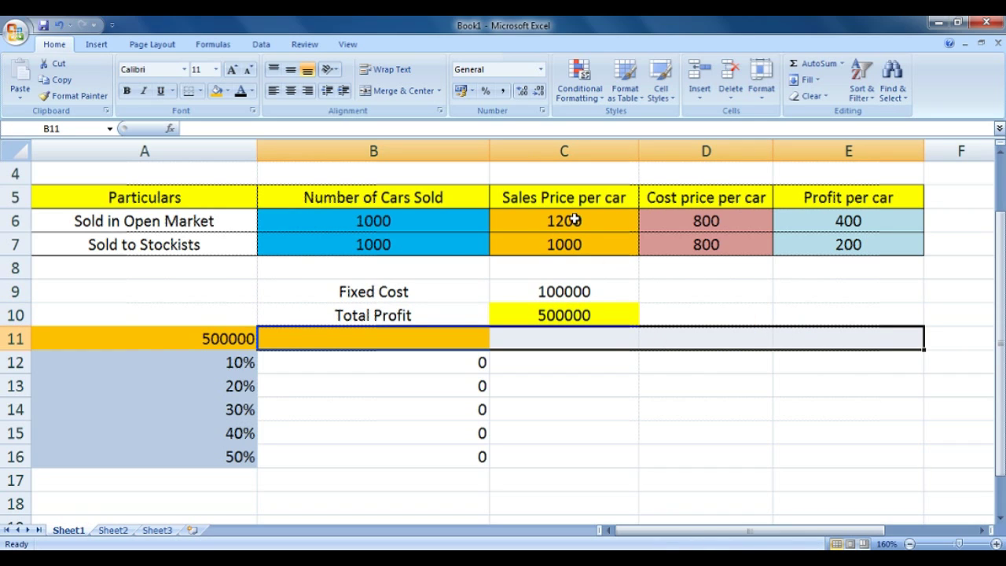
left_click(228, 92)
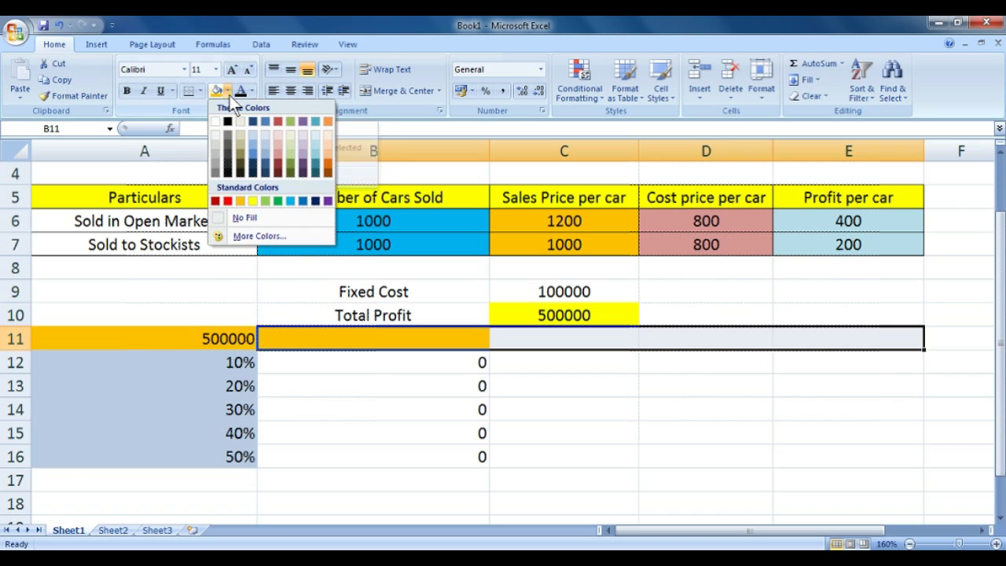
left_click(278, 201)
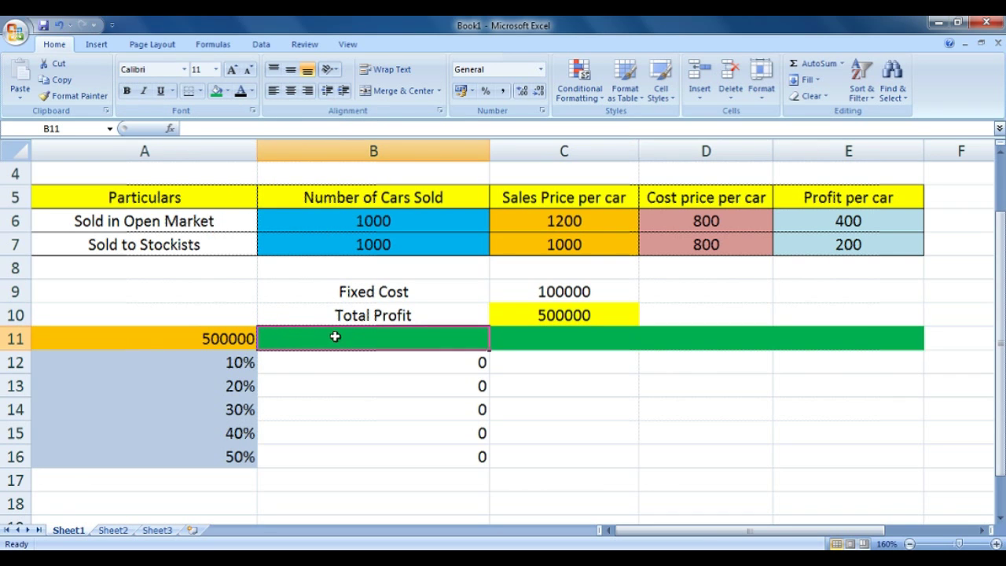
Enter the open-market sales prices 1500, 1200, 1400 and 1600 in B11:E11
type("1500")
key("Tab")
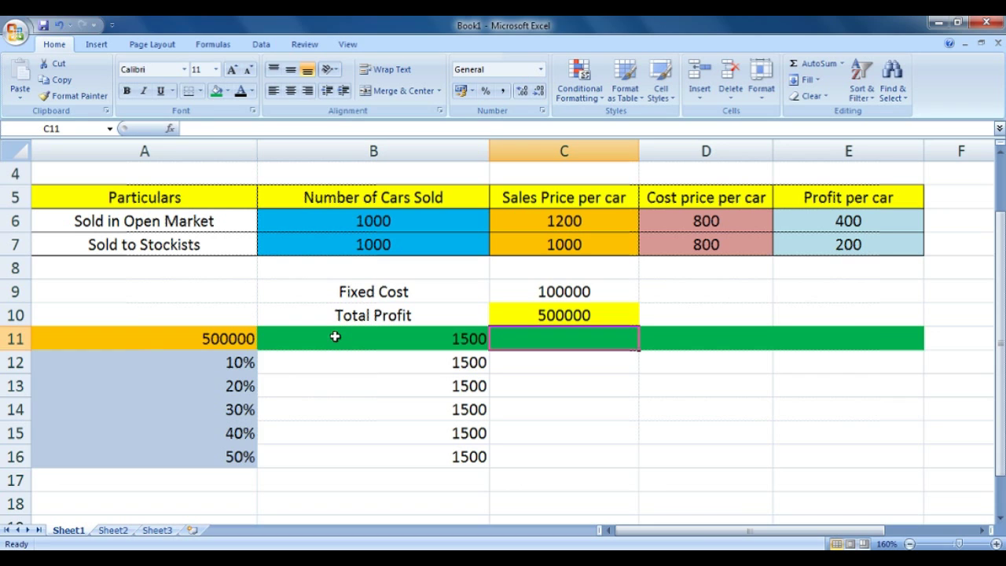
type("1200")
key("Tab")
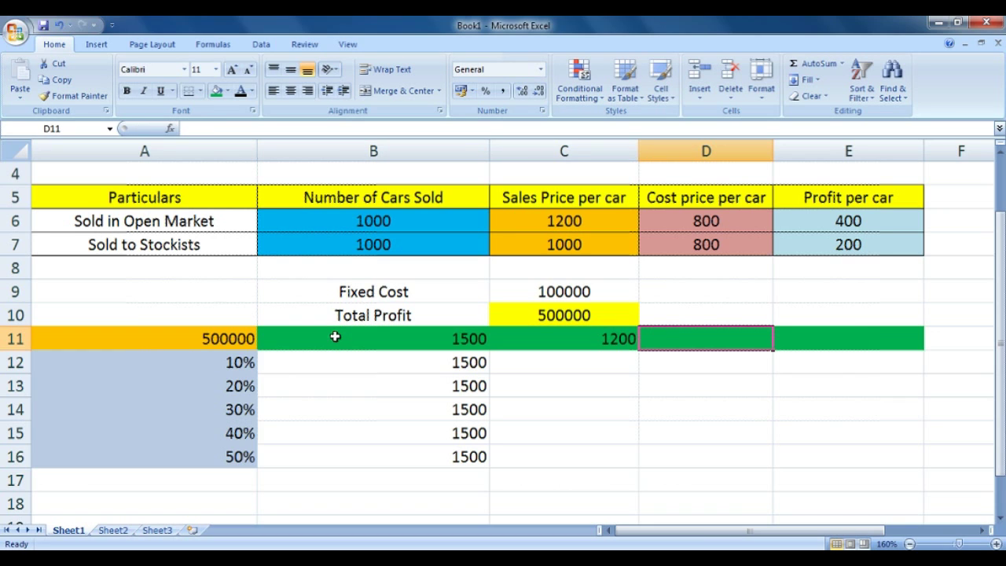
type("1400")
key("Tab")
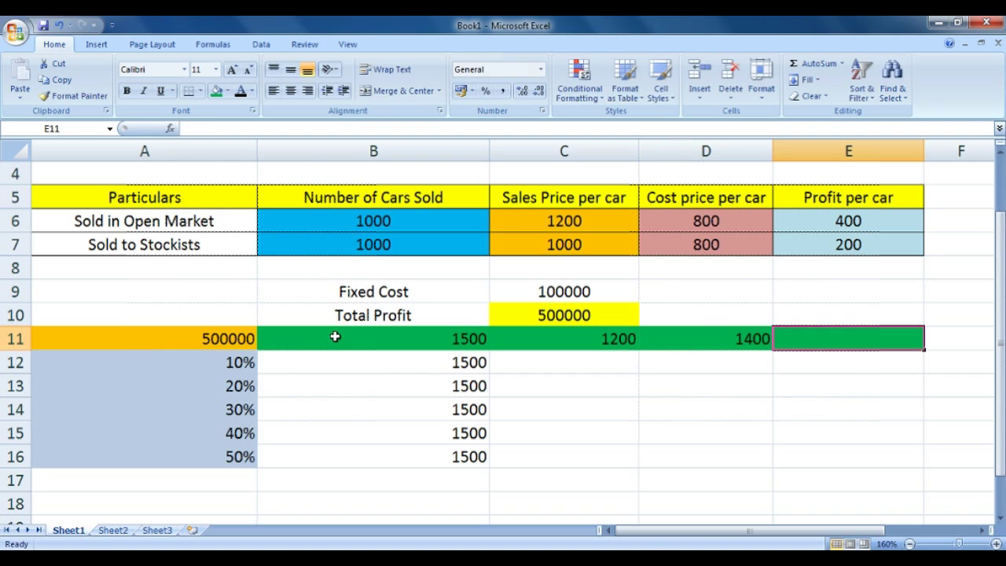
type("1600")
key("Return")
Start a what-if data table on the range A11:E16, covering the profit link, prices and percentages
key("Left")
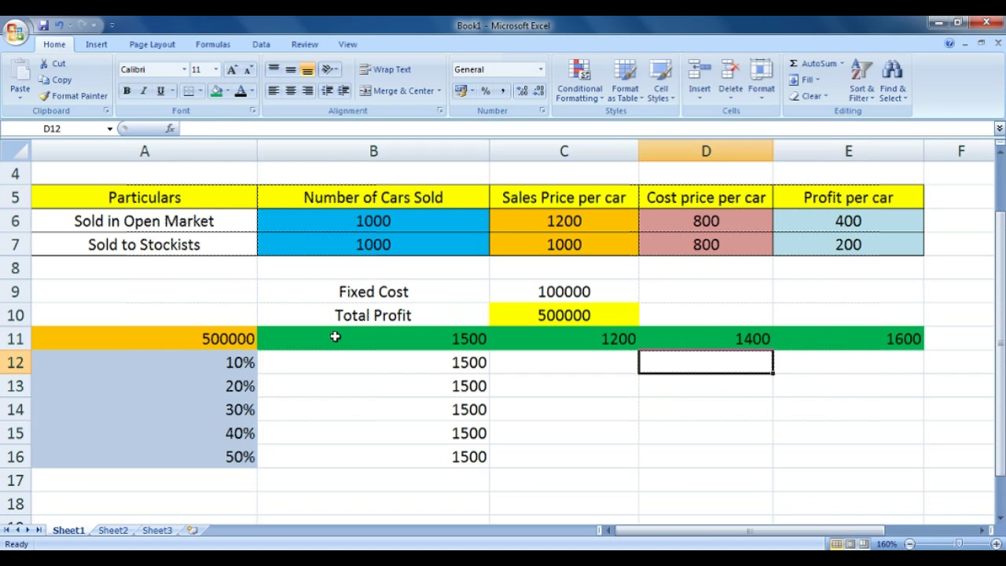
key("Left")
key("Left")
key("Up")
key("Left")
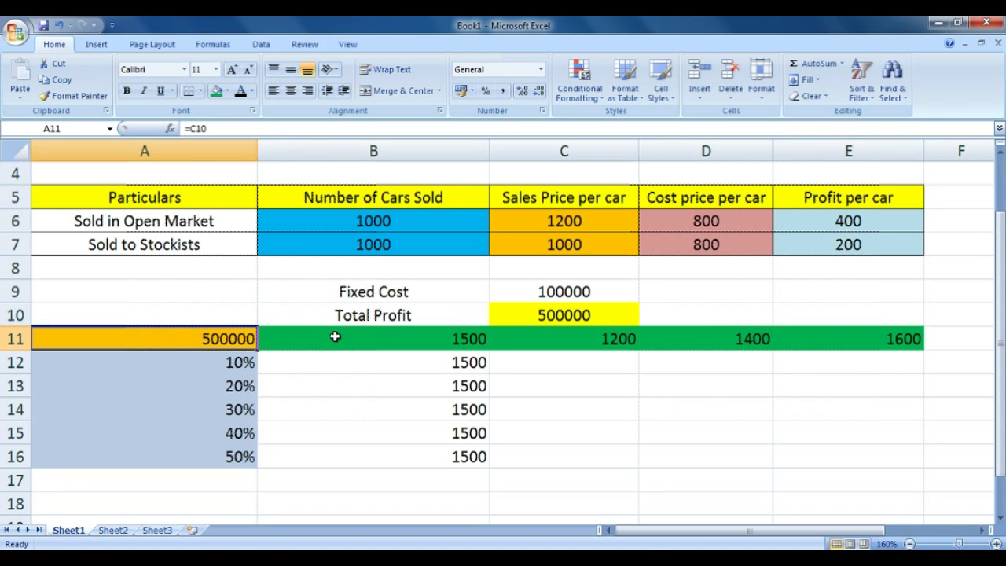
key("shift+Right")
key("shift+Right")
key("shift+Right")
key("shift+Right")
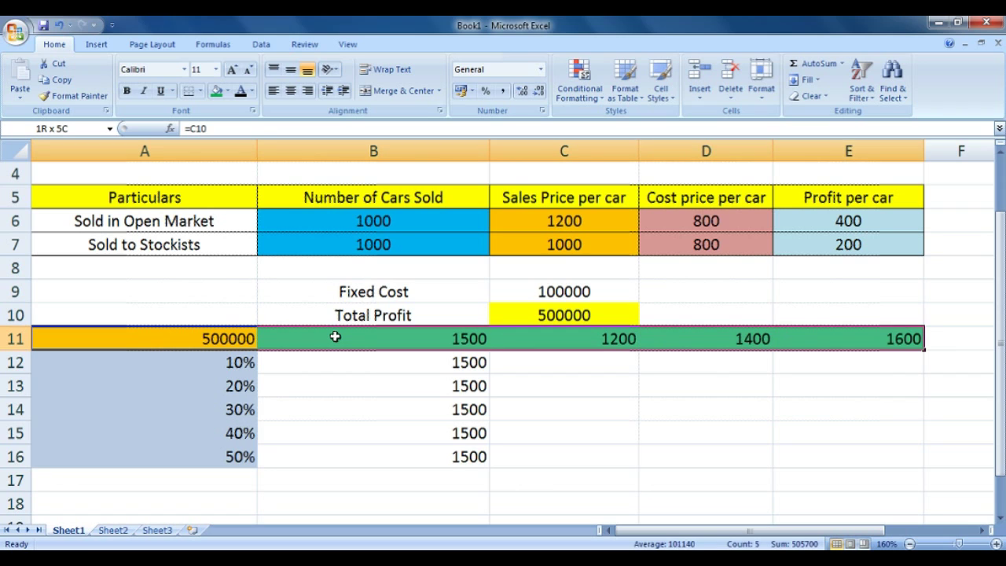
key("shift+Left")
key("shift+Left")
key("shift+Left")
key("shift+Left")
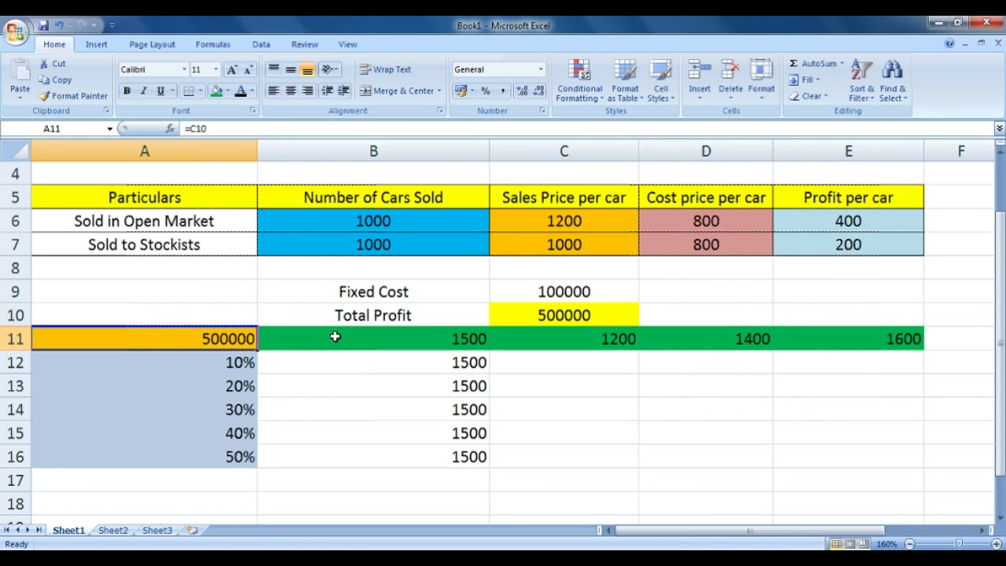
key("shift+Right")
key("shift+Right")
key("shift+Right")
key("shift+Right")
key("shift+Right")
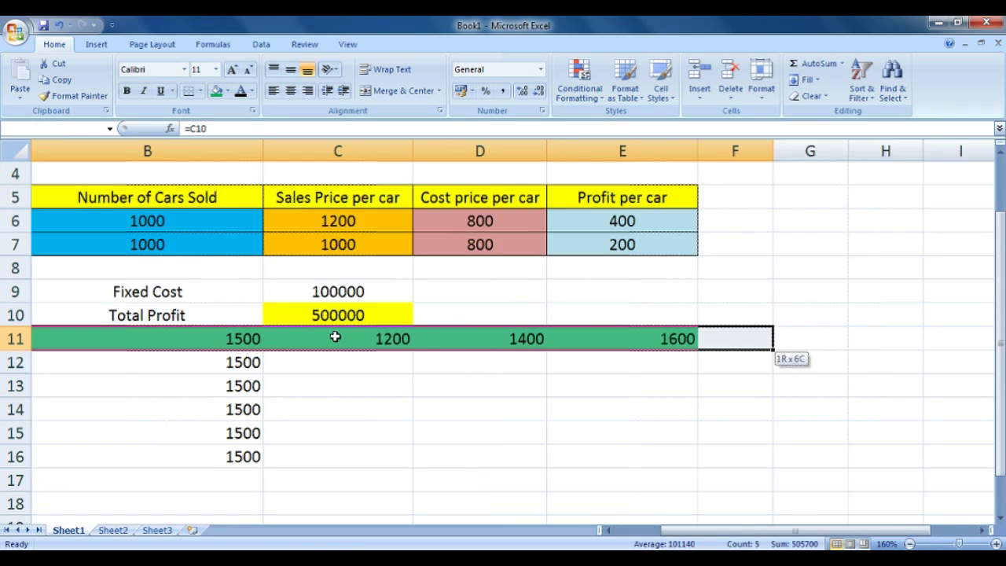
key("shift+Left")
key("shift+Down")
key("shift+Down")
key("shift+Down")
key("shift+Down")
key("shift+Down")
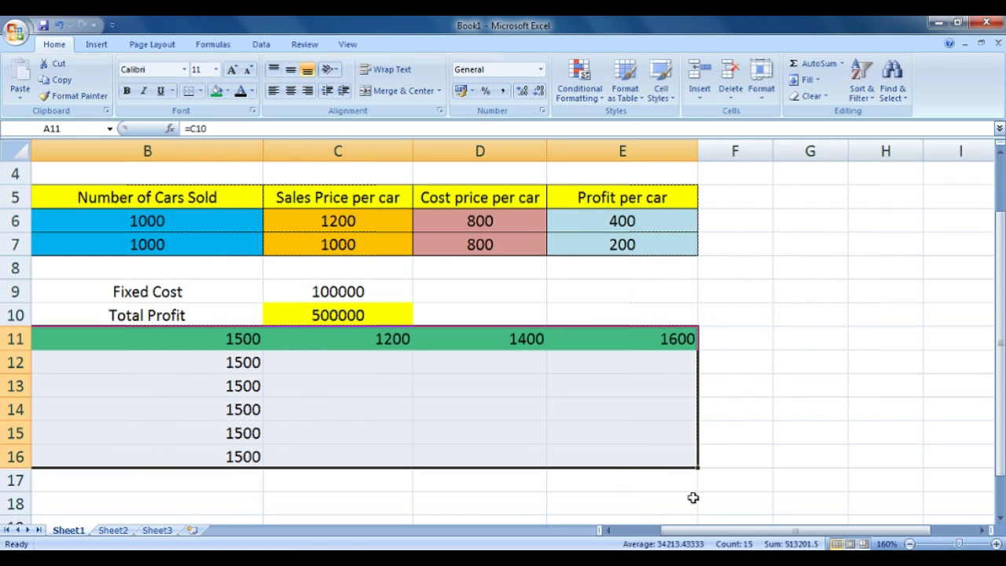
left_click_drag(794, 531, 749, 531)
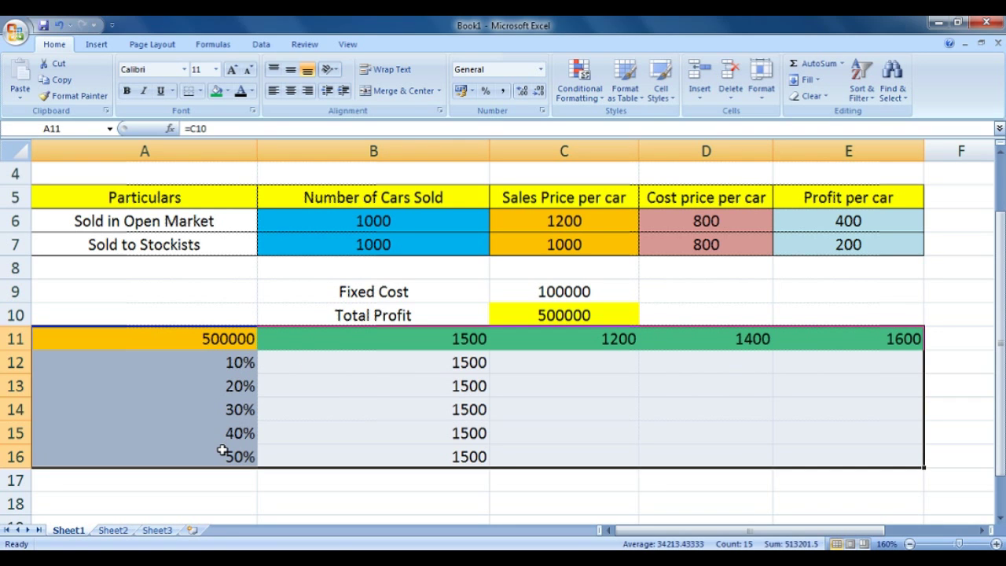
scroll(222, 450, "up", 1)
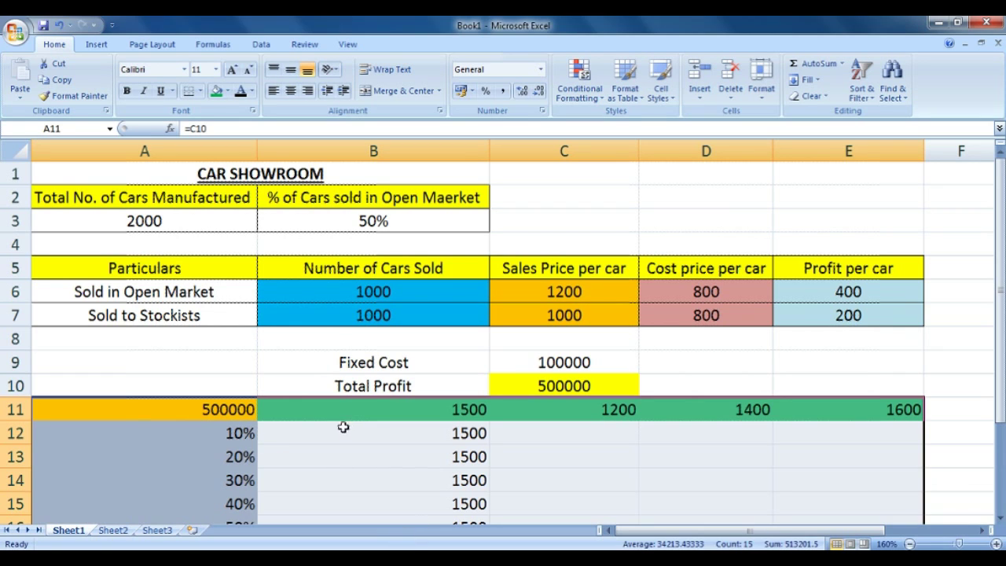
left_click_drag(1000, 234, 1000, 252)
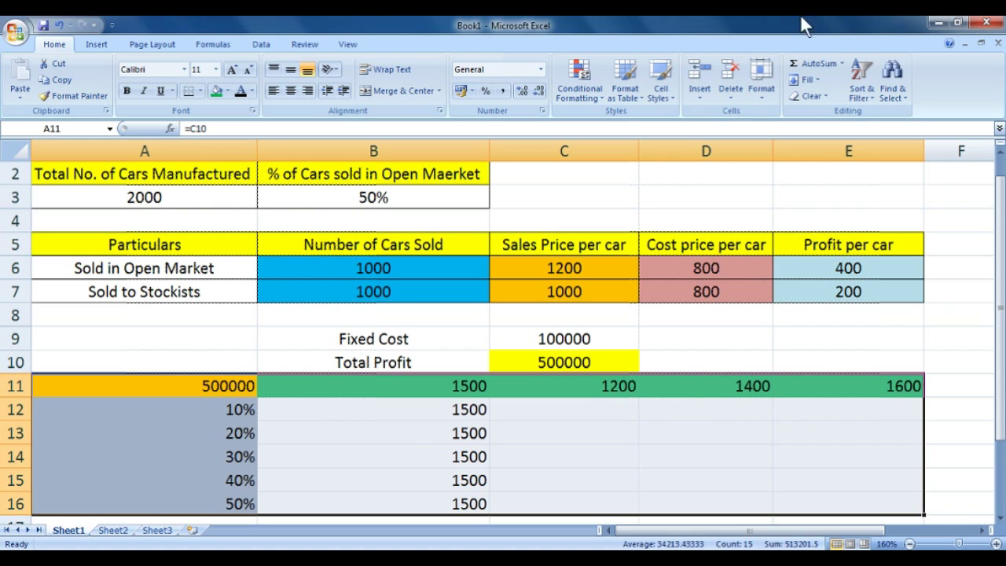
left_click(262, 45)
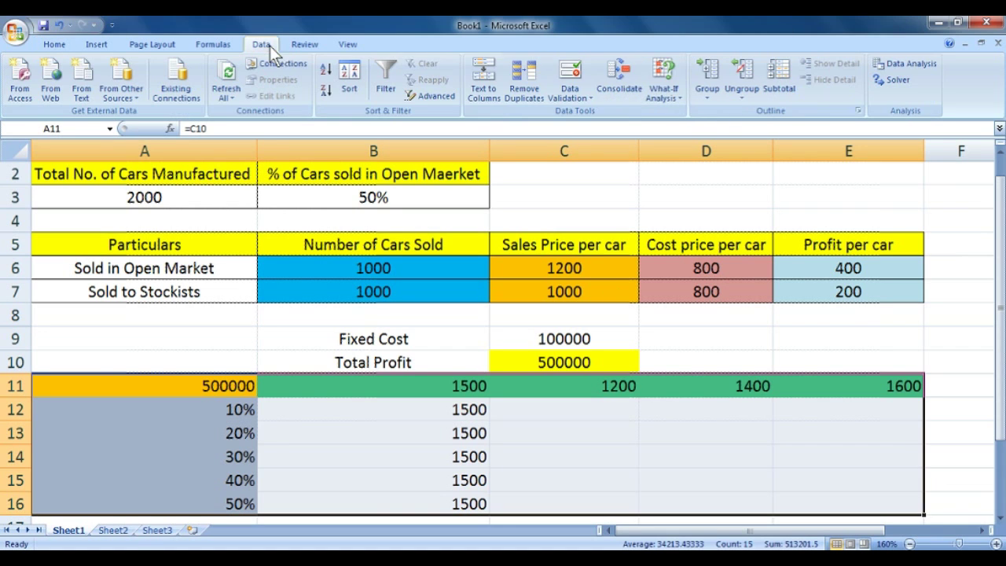
left_click(664, 85)
left_click(677, 147)
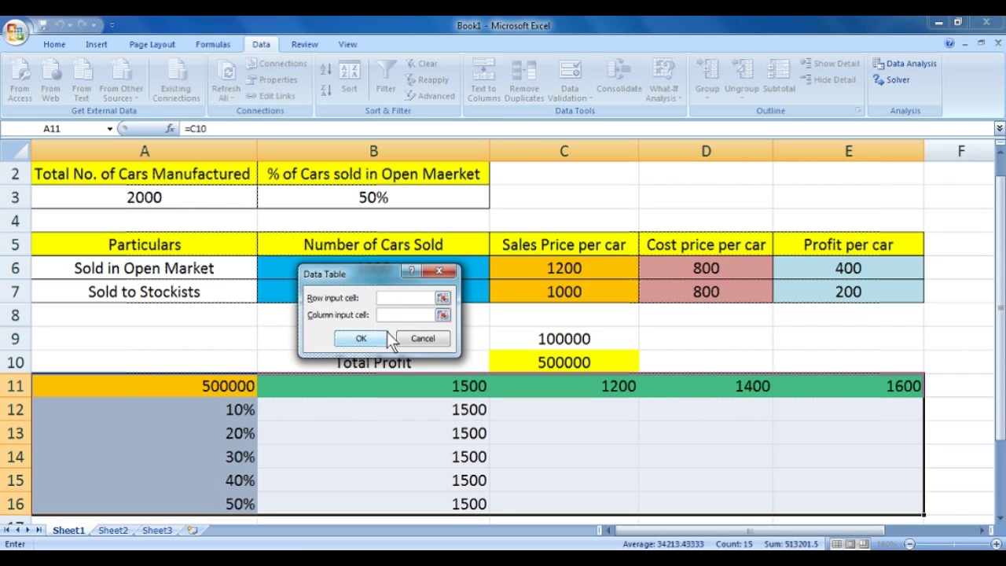
Set the open-market sales price C6 as row input cell and percentage B3 as column input cell, and generate the data table
left_click_drag(376, 280, 163, 274)
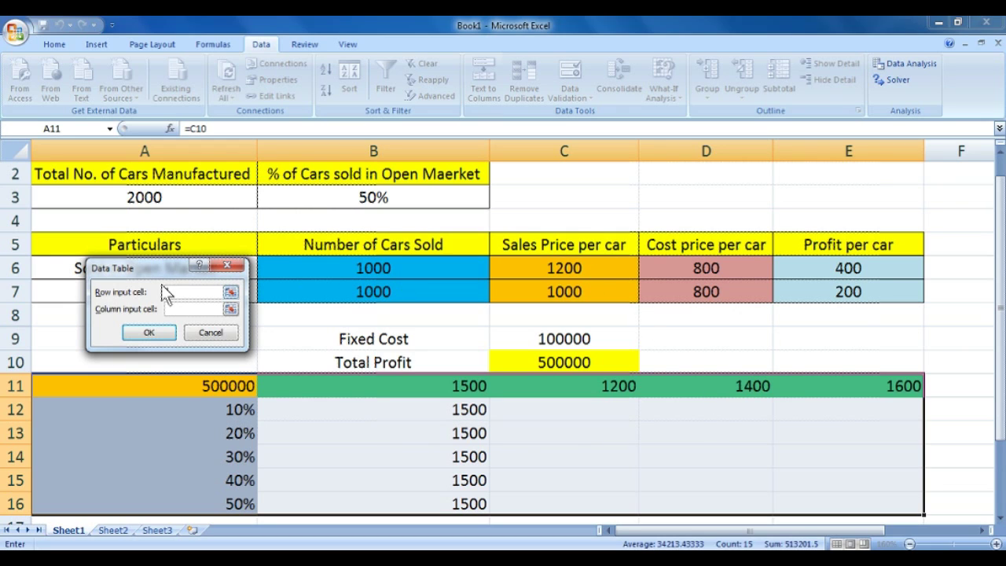
left_click_drag(134, 268, 124, 316)
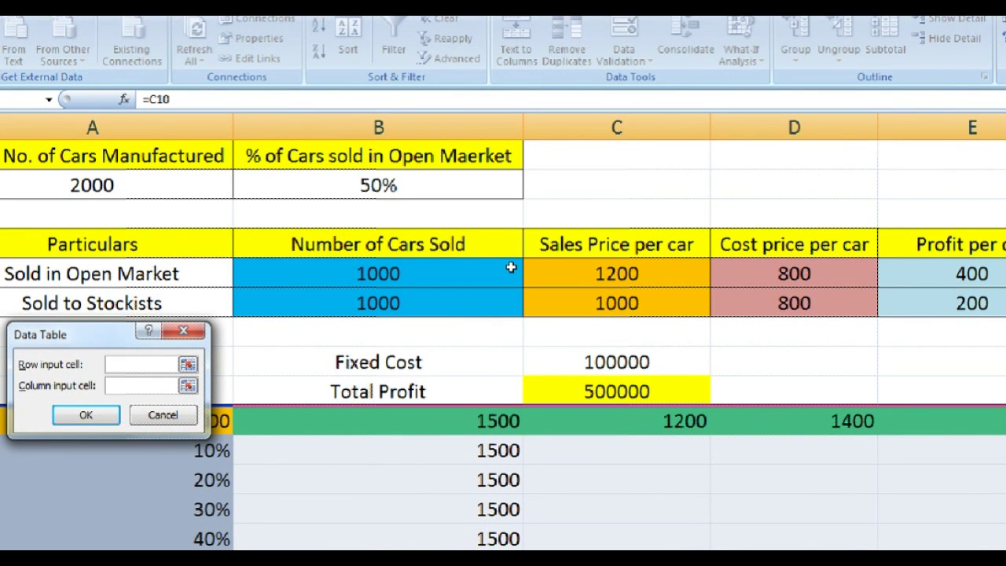
left_click(512, 268)
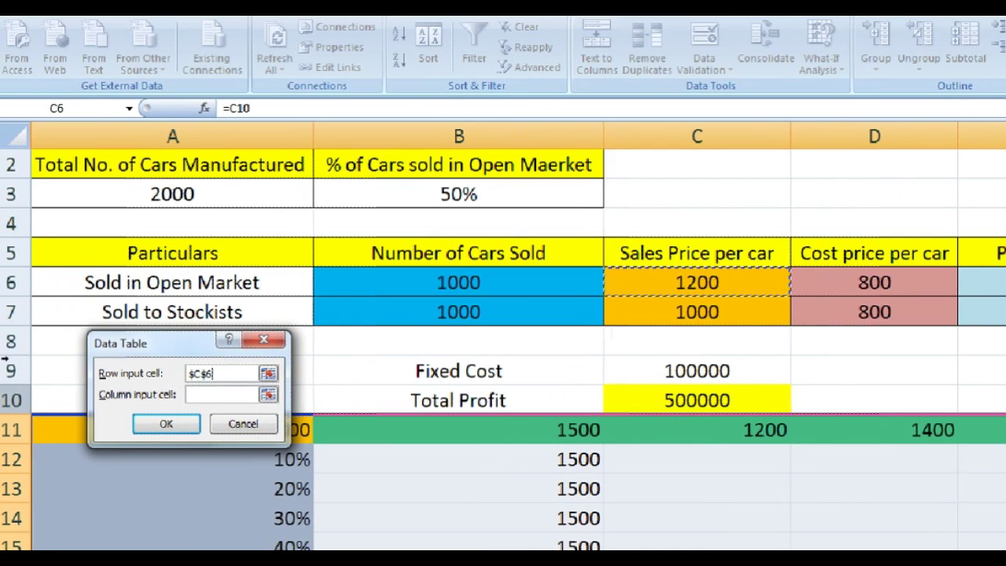
key("Tab")
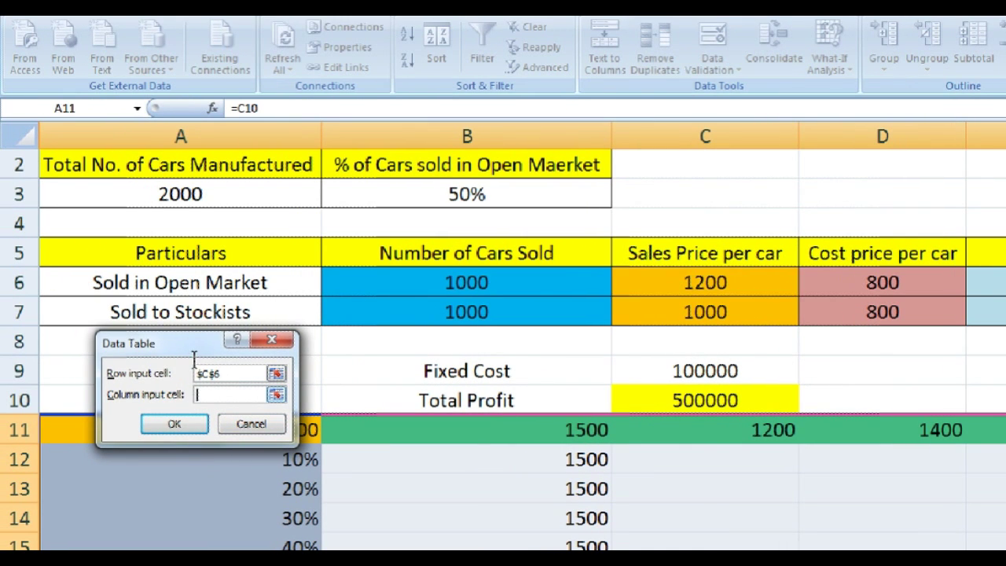
left_click(343, 205)
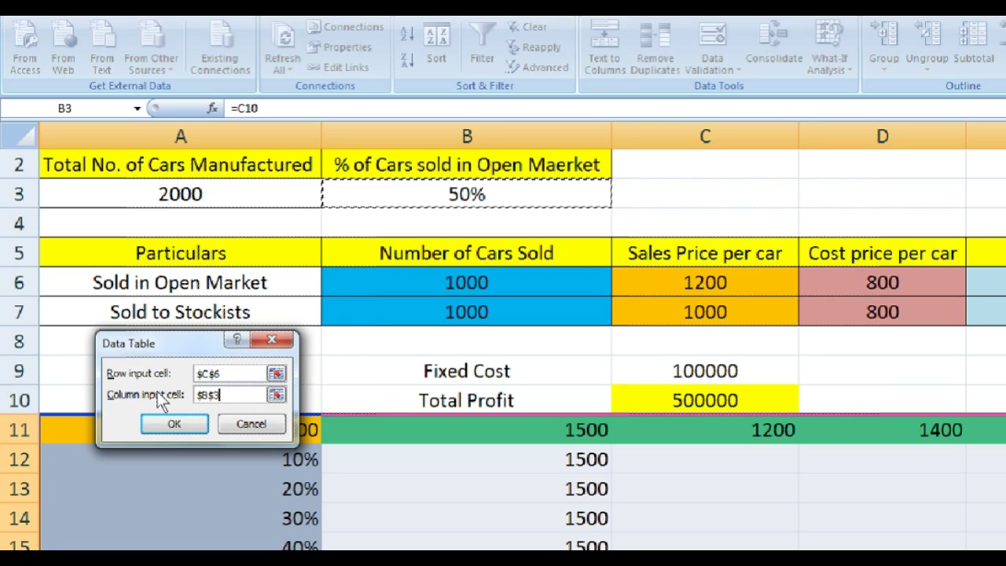
key("Return")
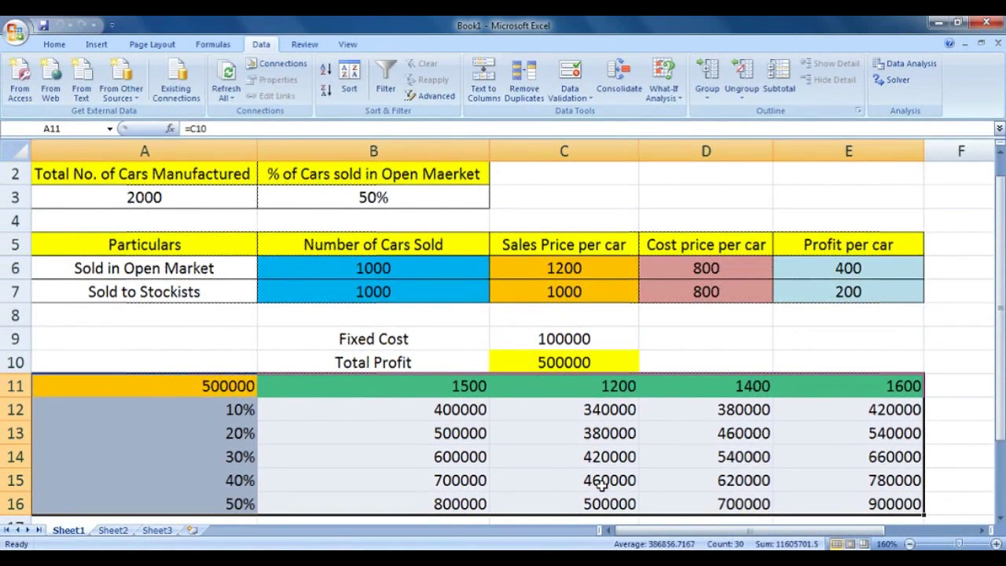
type("=")
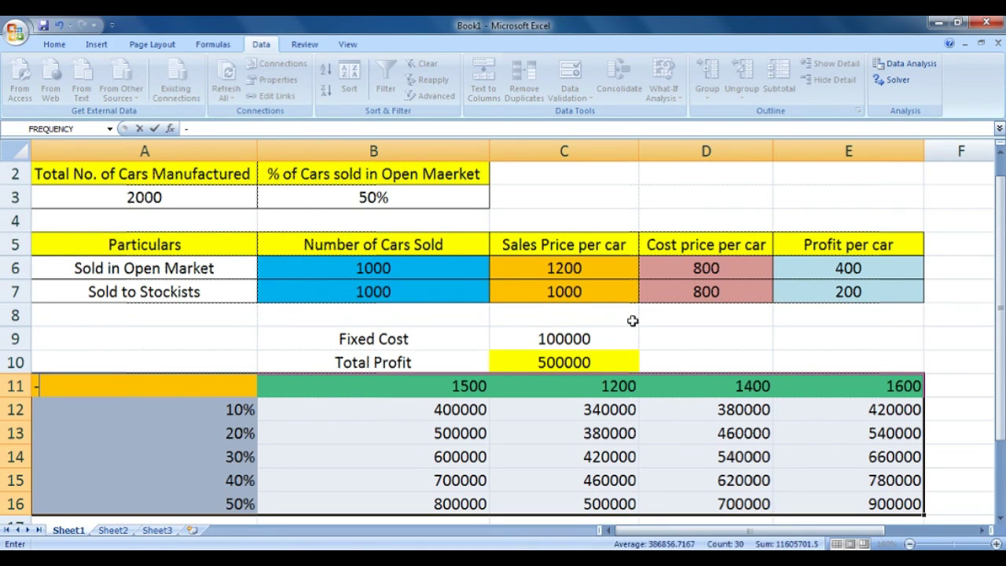
scroll(633, 320, "up", 1)
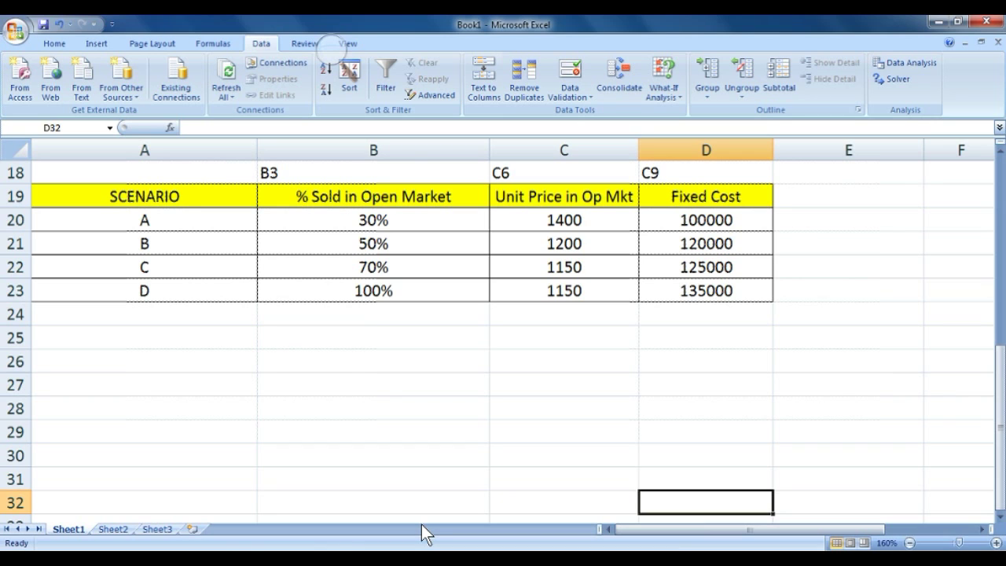
Examine the scenario table in rows 18 to 23, with the percentage, unit price and fixed cost for scenarios A to D
key("Up")
key("Up")
key("Up")
key("Up")
key("Up")
key("Up")
key("Up")
key("Up")
key("Up")
key("Up")
key("Up")
key("Up")
key("Up")
key("Up")
key("Up")
key("Up")
key("Up")
key("Up")
key("Up")
key("Up")
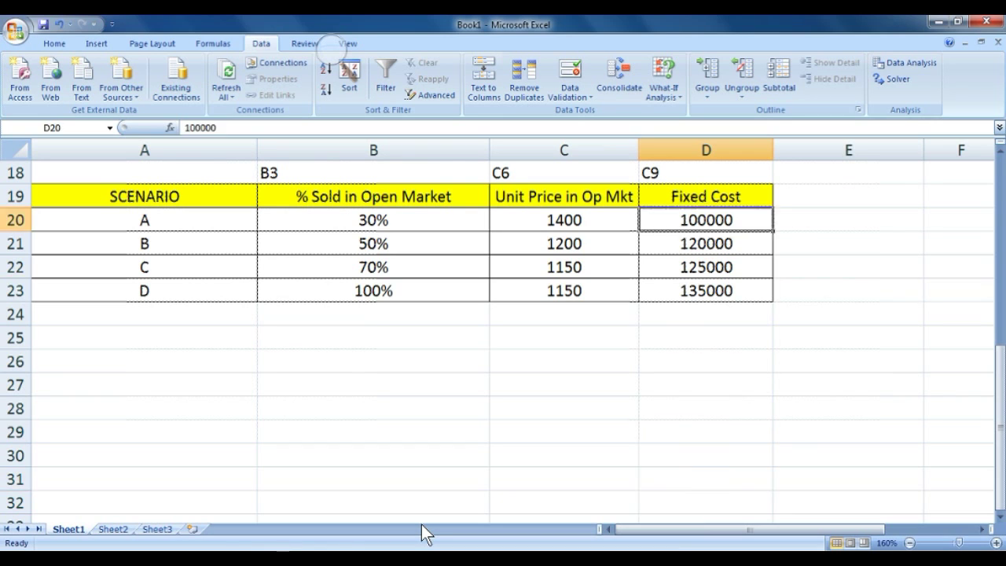
key("Down")
key("Down")
key("Down")
key("Down")
key("Down")
key("Down")
key("Down")
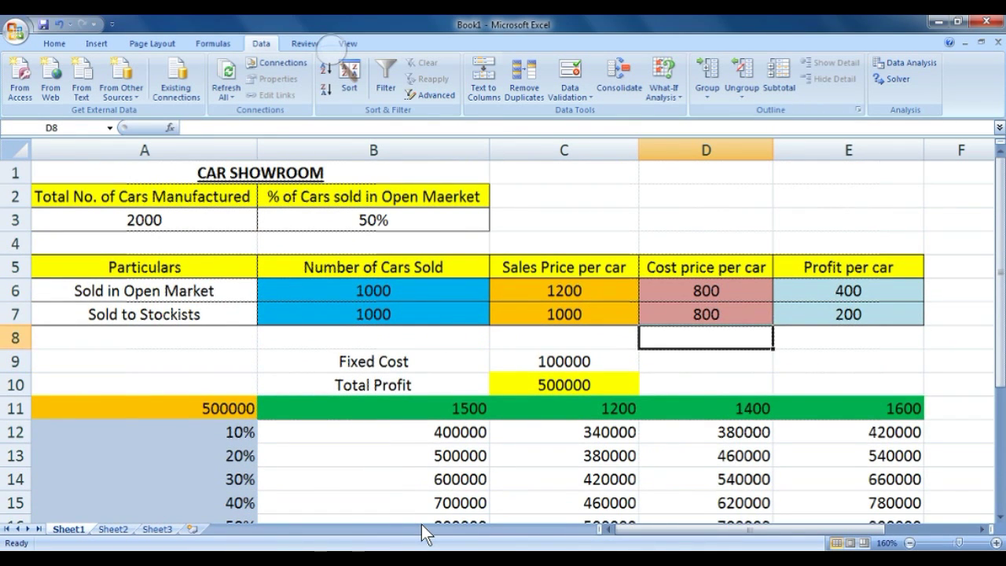
Check the model cells that the scenarios change, including open-market percentage B3 and open-market sales price C6
key("Left")
key("Up")
key("Up")
key("Up")
key("Up")
key("Up")
key("Up")
key("Up")
key("Up")
key("Up")
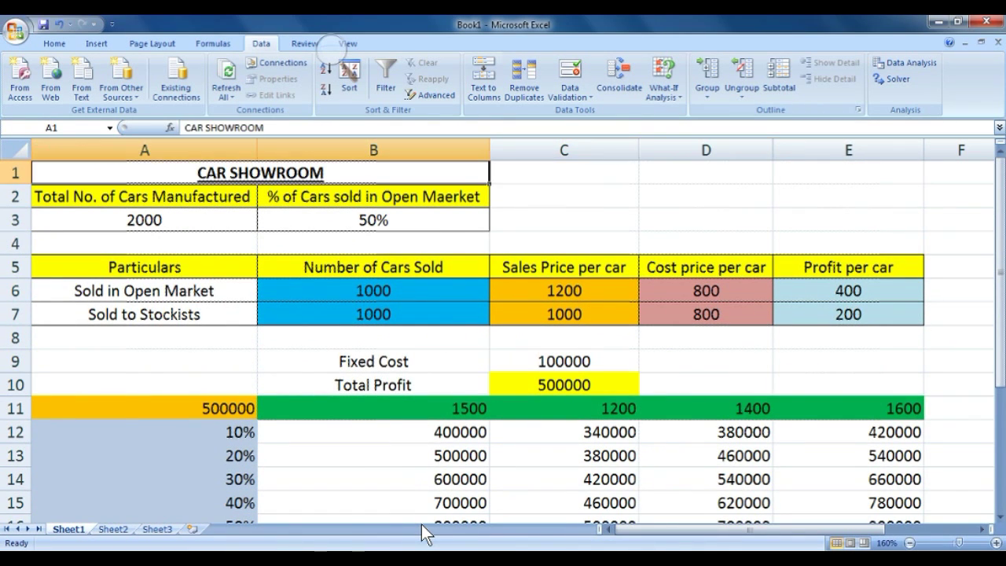
key("Down")
key("Left")
key("Down")
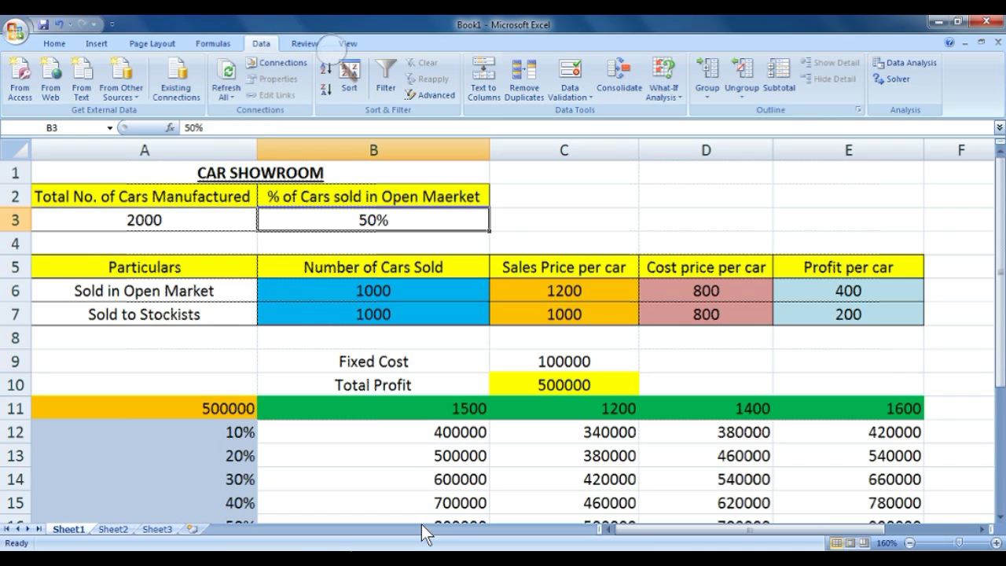
key("Down")
key("Down")
key("Down")
key("Right")
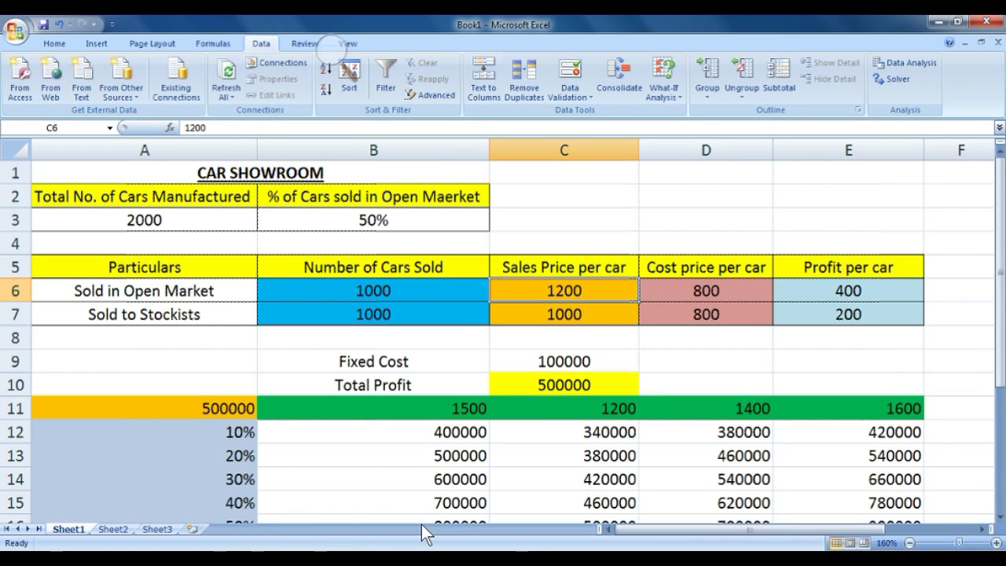
Review the scenario table in rows 18 to 23 and the changing-cell references noted above its columns
key("Down")
key("Down")
key("Down")
key("Down")
key("Down")
key("Down")
key("Down")
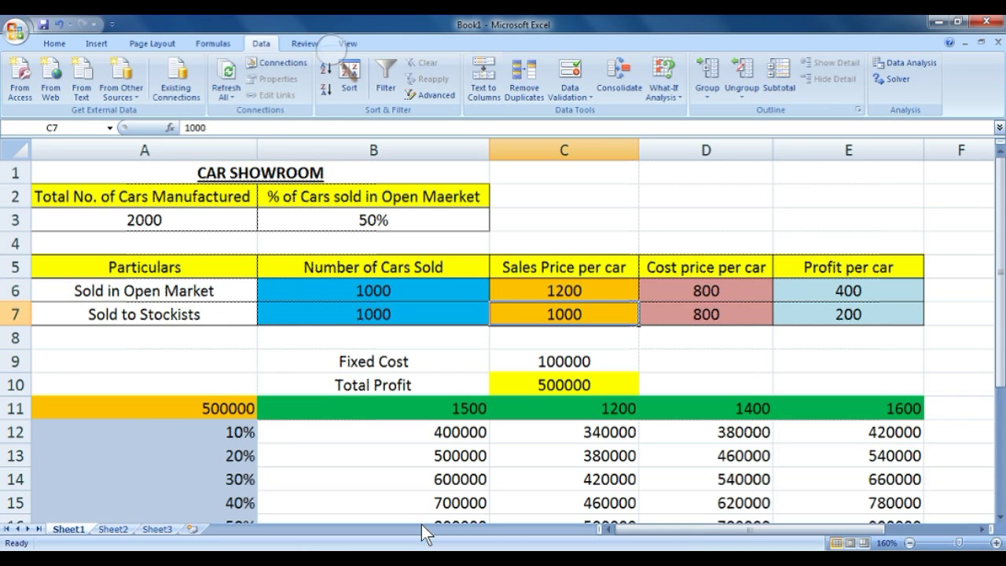
key("Down")
key("Down")
key("Down")
key("Down")
key("Down")
key("Down")
key("Down")
key("Down")
key("Down")
key("Down")
key("Down")
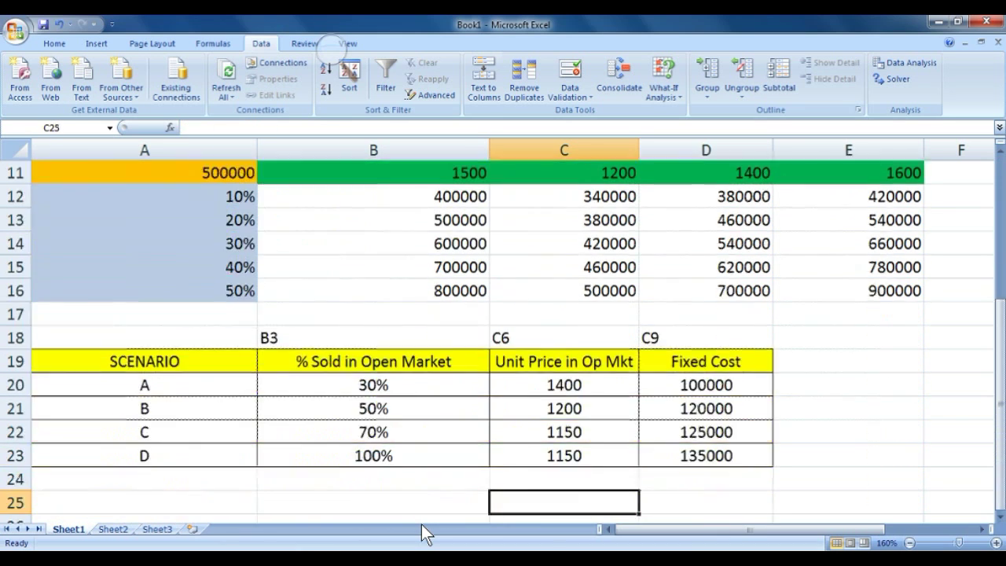
key("Down")
key("Down")
key("Down")
key("Down")
key("Down")
key("Down")
key("Left")
key("Up")
key("Up")
key("Up")
key("Up")
key("Up")
key("Up")
key("Up")
key("Up")
key("Up")
key("Up")
key("Up")
key("Up")
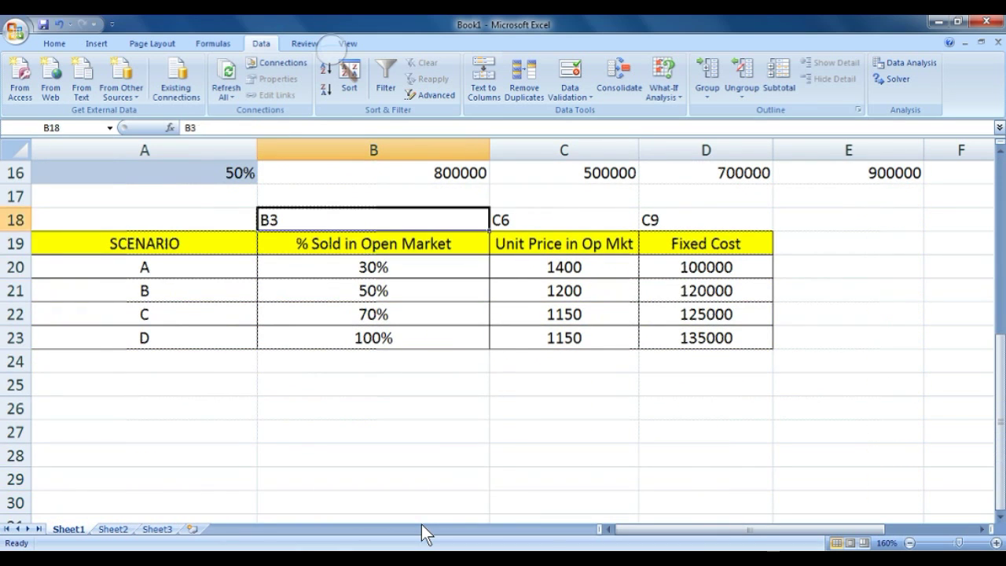
key("Right")
key("Right")
Check the model's fixed cost and total profit cells, including the profit formula in C10
key("Up")
key("Up")
key("Up")
key("Up")
key("Up")
key("Up")
key("Up")
key("Up")
key("Up")
key("Up")
key("Up")
key("Up")
key("Up")
key("Up")
key("Up")
key("Up")
key("Up")
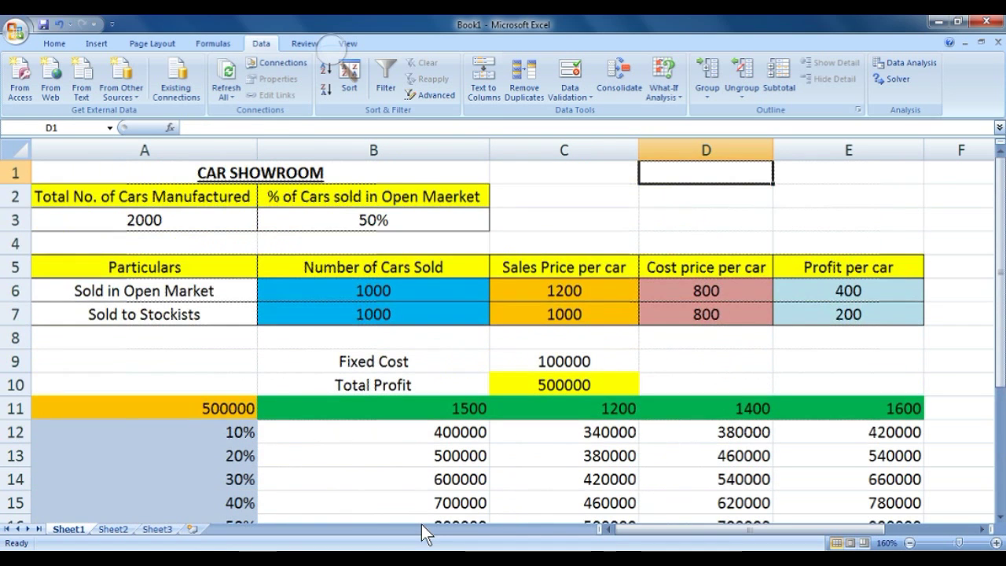
key("Down")
key("Down")
key("Down")
key("Down")
key("Down")
key("Down")
key("Down")
key("Down")
key("Down")
key("Left")
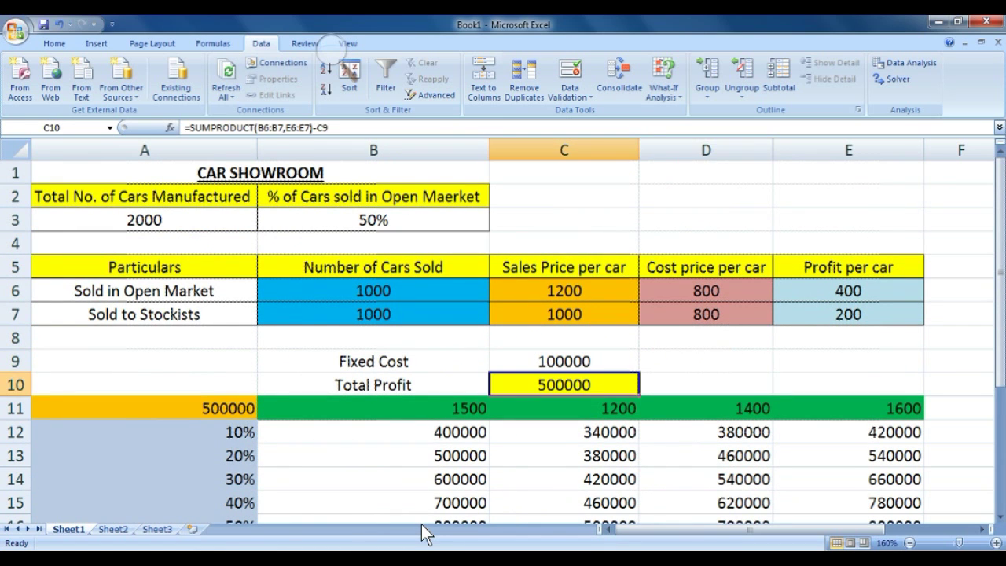
key("Up")
Below the scenario table, enter the label TOTAL PROFIT in C24 and the cell reference text C10 in D24
key("Down")
key("Down")
key("Down")
key("Down")
key("Down")
key("Down")
key("Down")
key("Down")
key("Down")
key("Down")
key("Down")
key("Down")
key("Down")
key("Down")
key("Down")
key("Down")
key("Down")
key("Down")
key("Down")
key("Down")
key("Up")
key("Up")
key("Up")
key("Up")
key("Up")
key("Up")
key("Up")
key("Up")
key("Up")
key("Up")
key("Up")
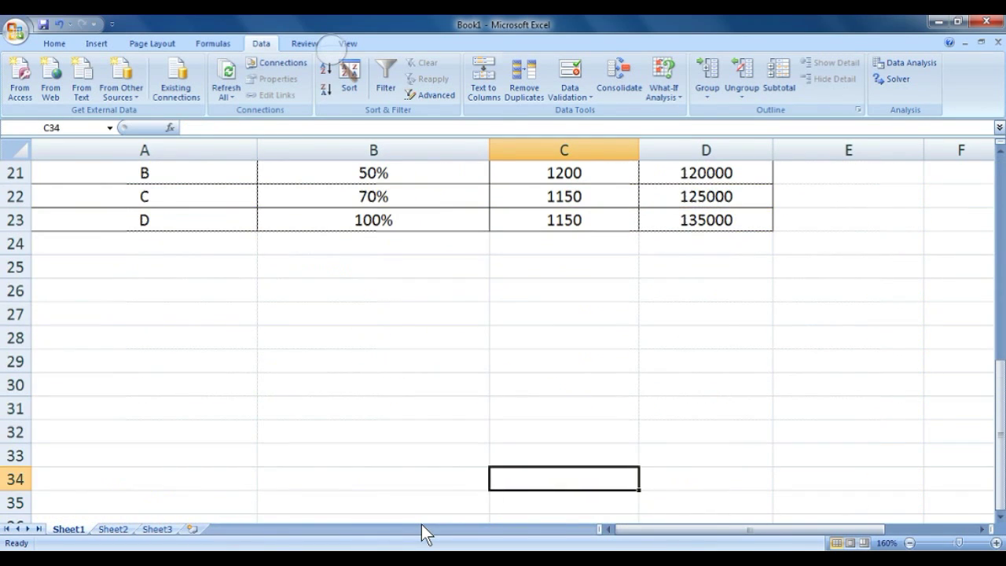
type("TO")
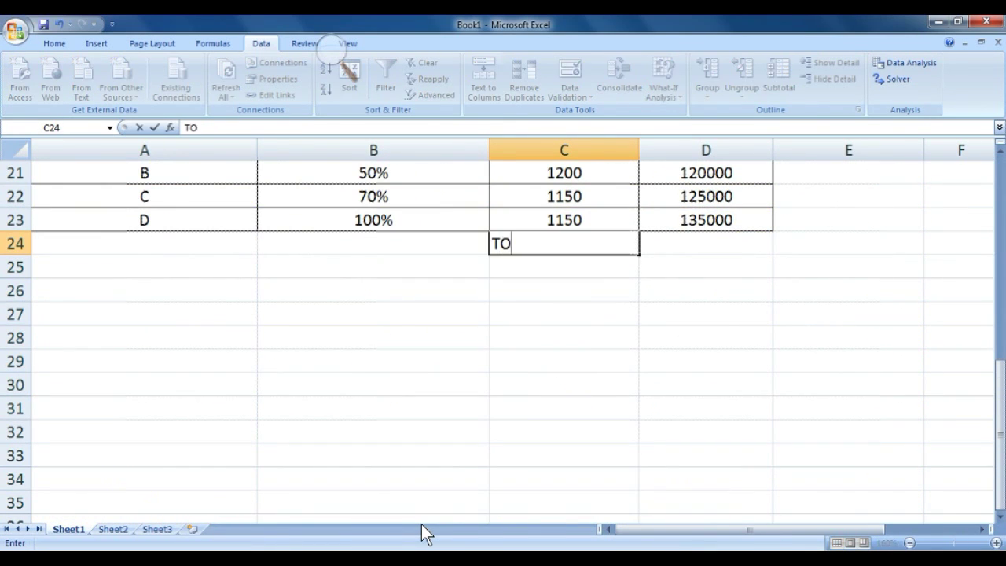
type("TAL PROFIT")
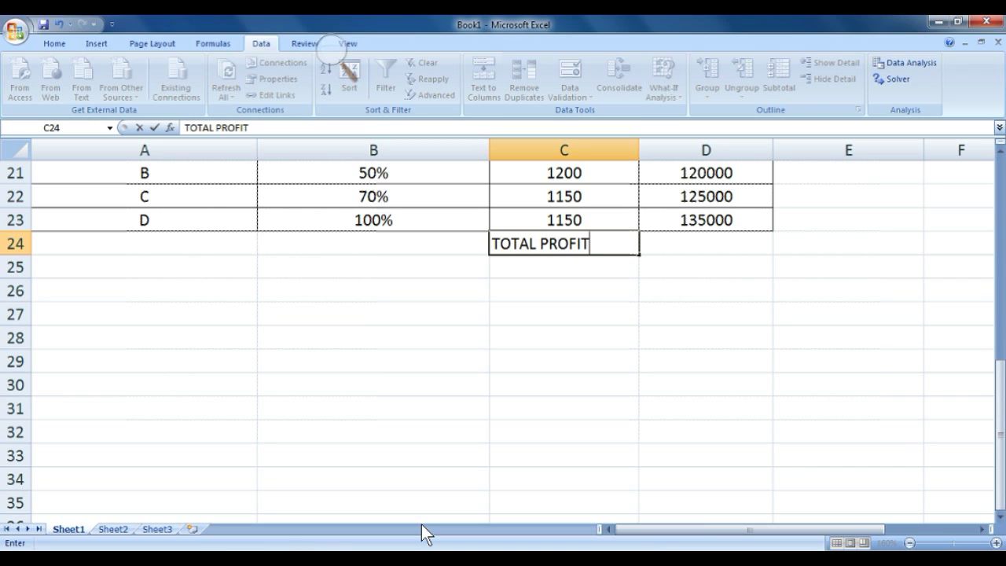
key("Tab")
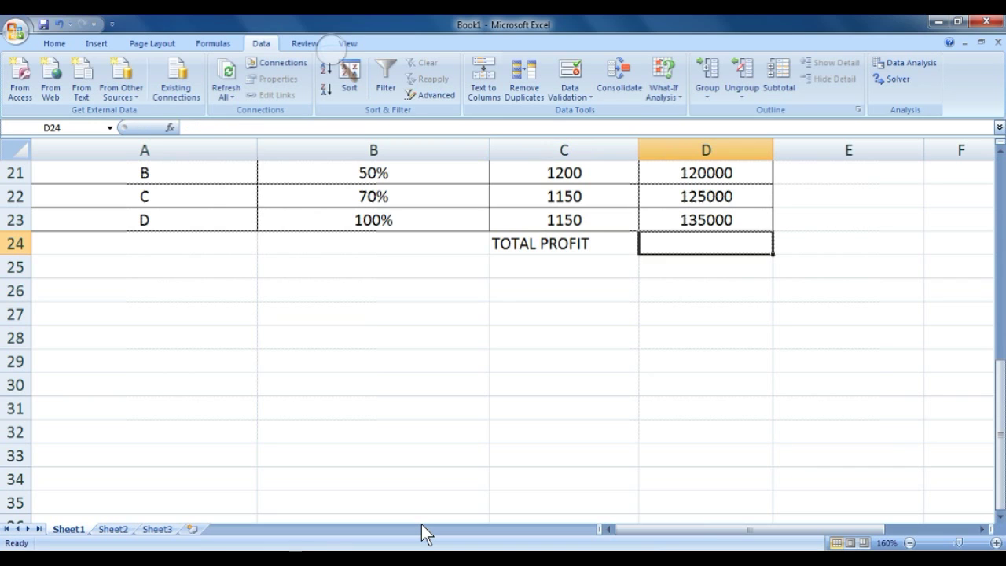
type("C10")
key("Return")
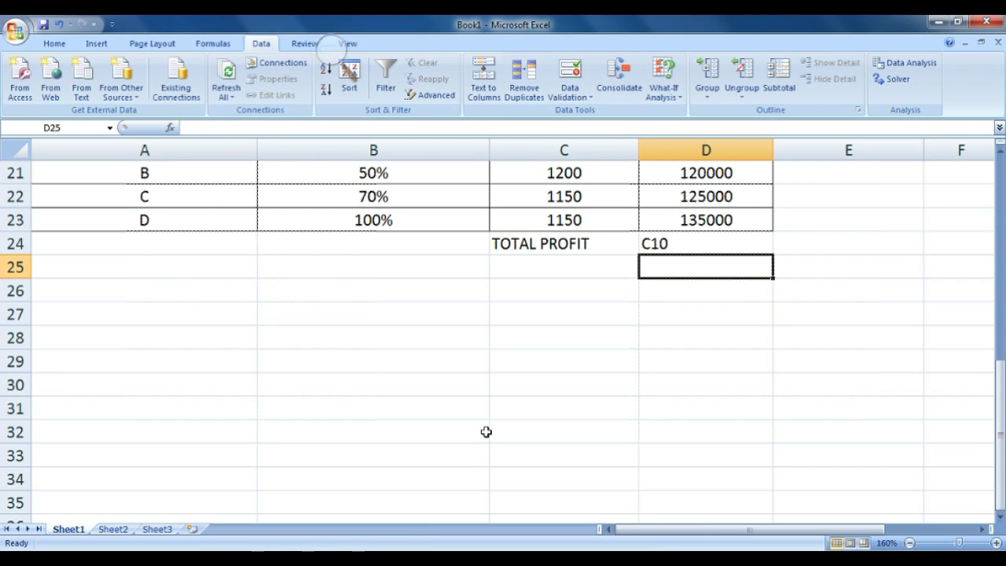
Add a scenario named A in the Scenario Manager with changing cells B3,C6,C9
scroll(491, 421, "up", 1)
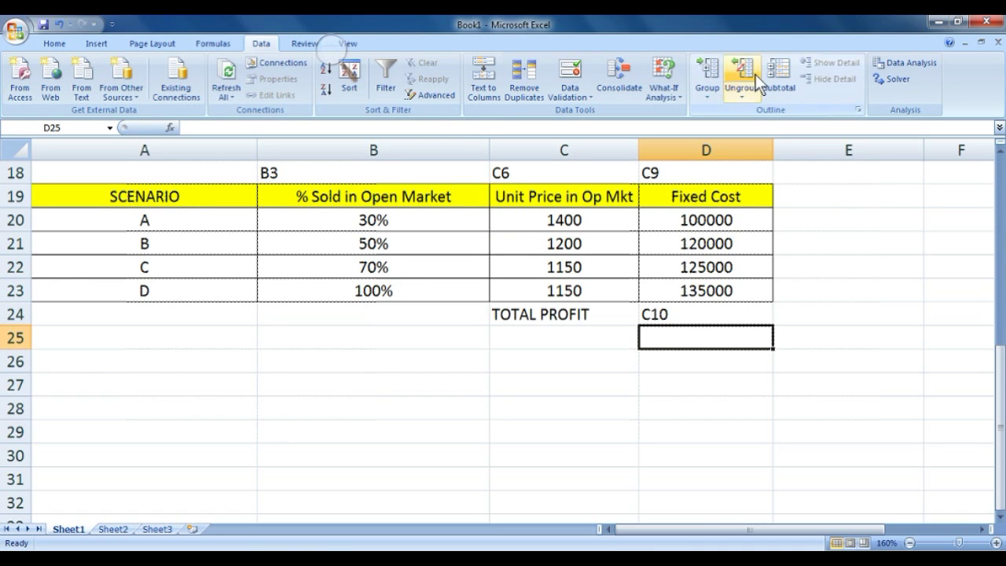
left_click(664, 88)
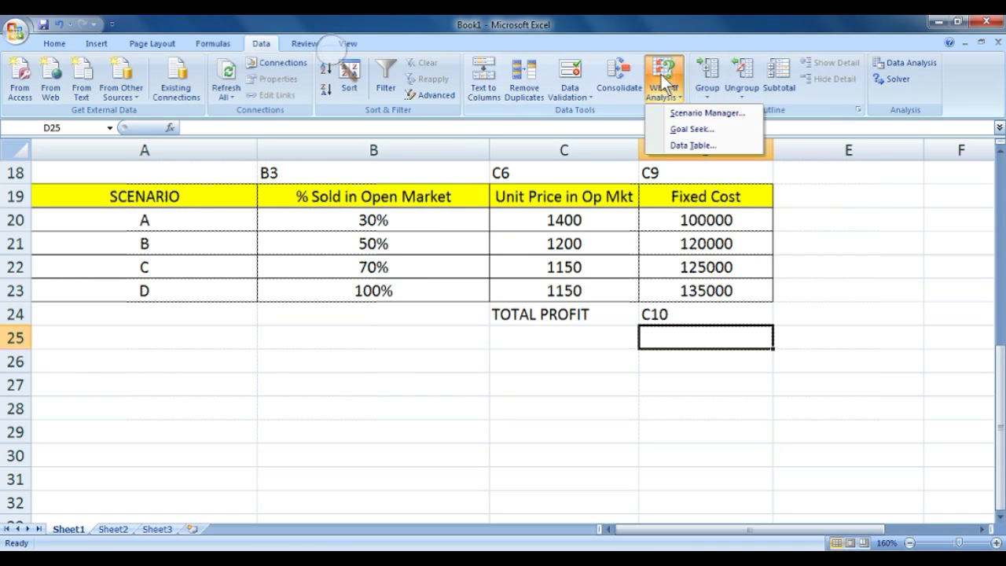
left_click(692, 114)
left_click_drag(360, 217, 526, 231)
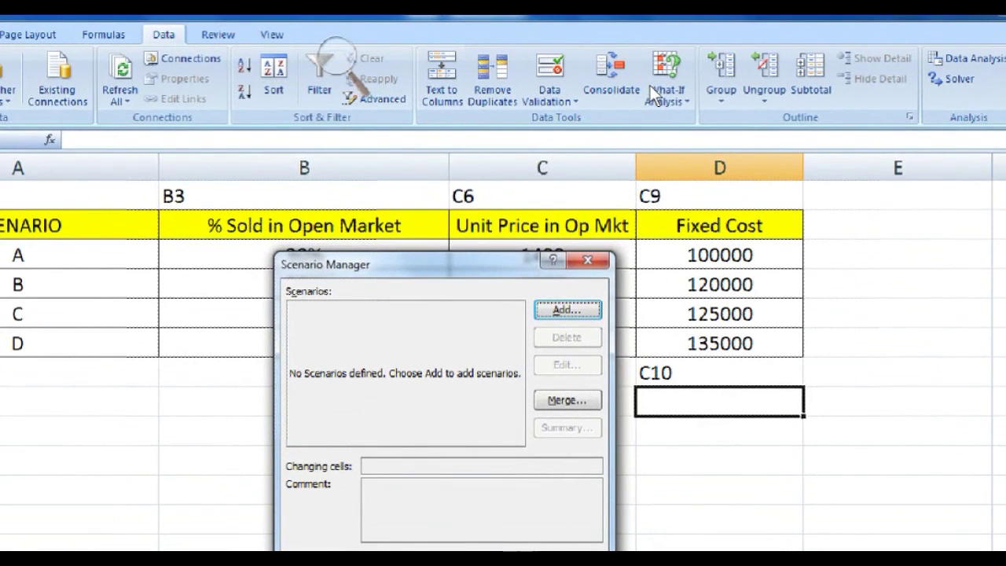
left_click_drag(521, 225, 541, 159)
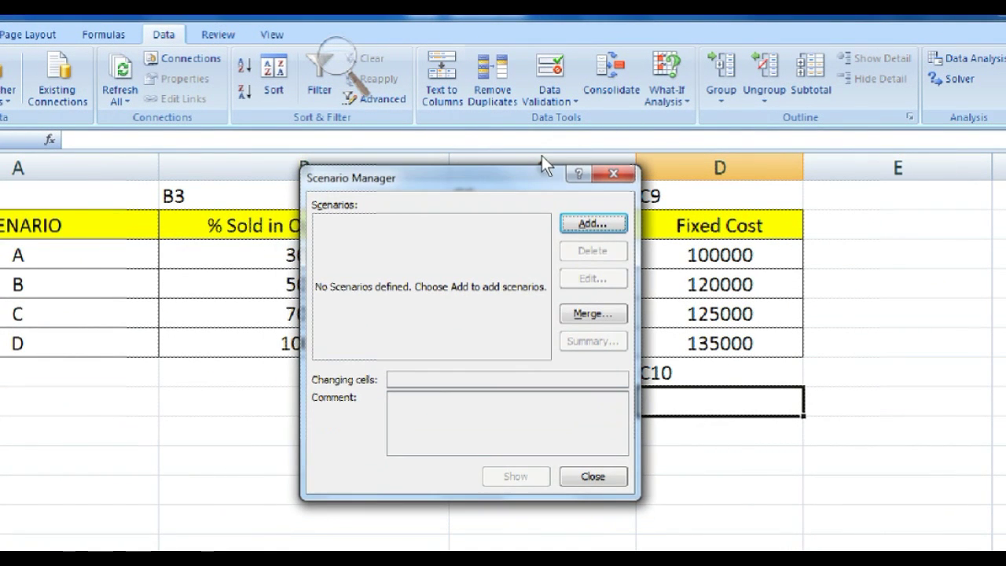
left_click(599, 223)
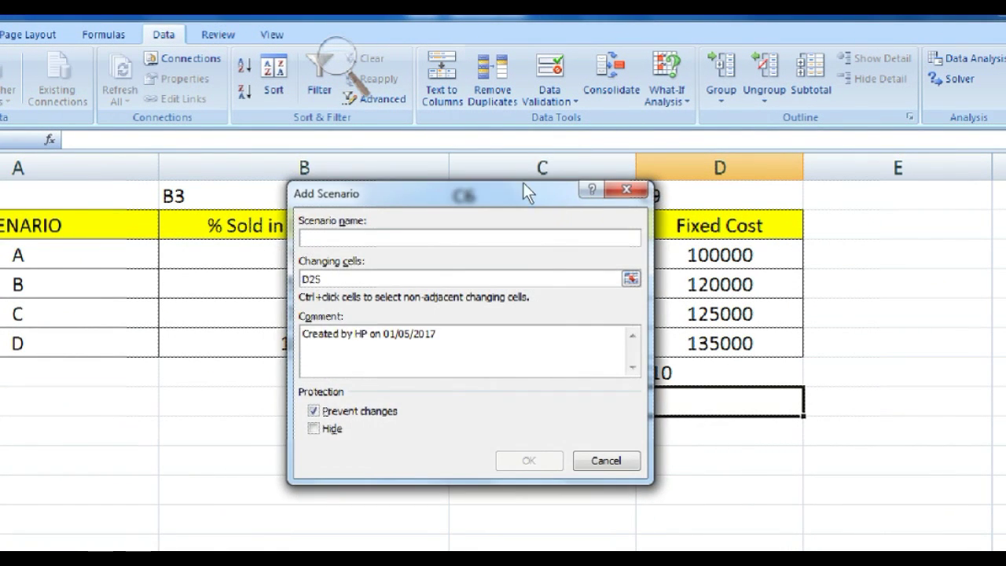
type("A")
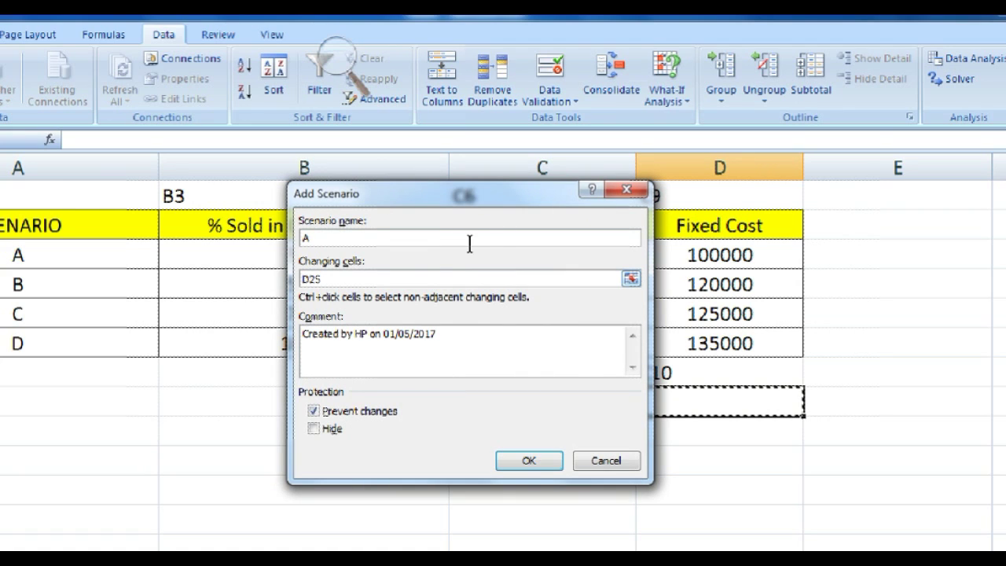
key("Tab")
key("BackSpace")
key("BackSpace")
key("BackSpace")
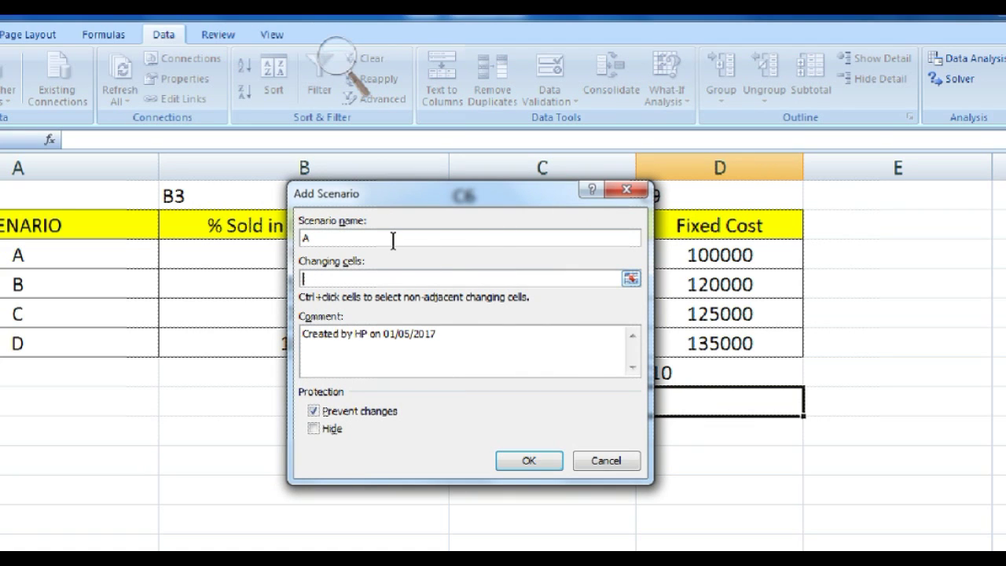
type("B3,C6,C9")
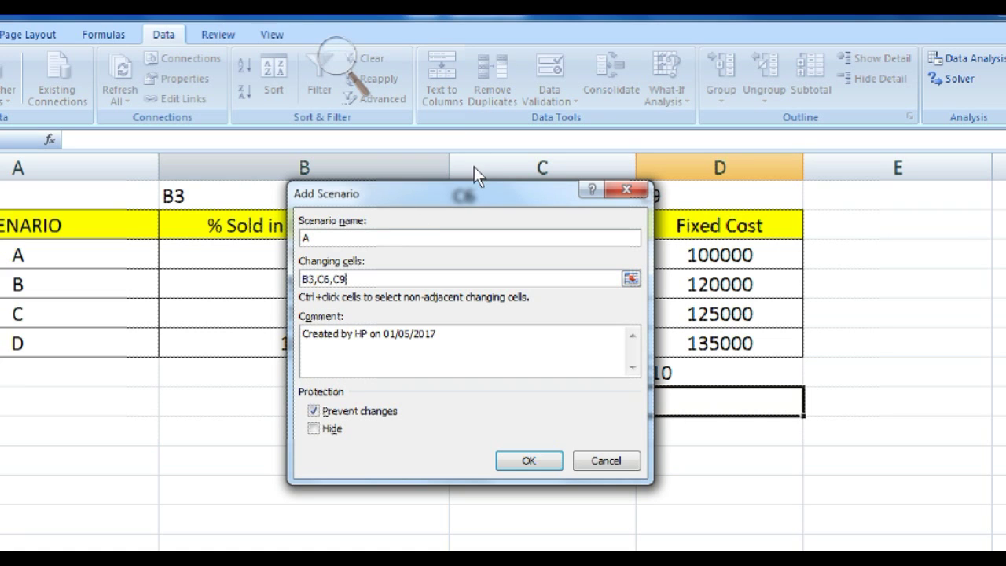
left_click_drag(474, 193, 401, 287)
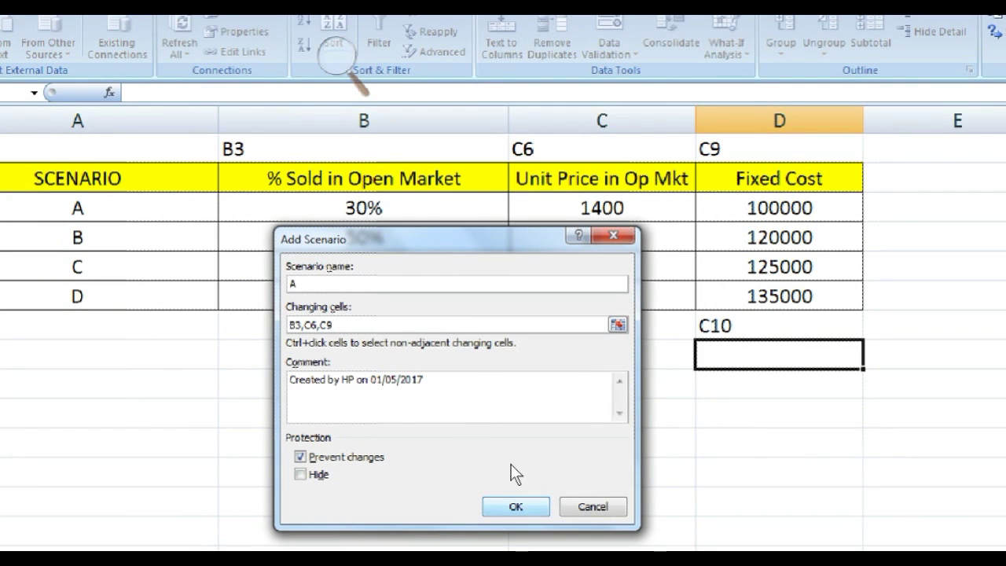
left_click(515, 506)
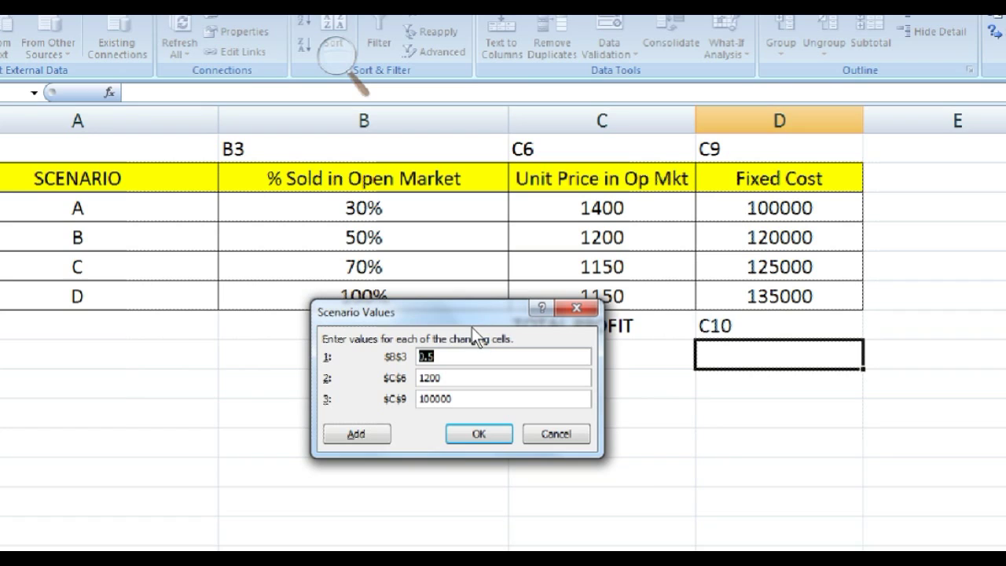
Set scenario A's values to .3 for B3 and 1400 for C6, keeping 100000 for C9, and save it
type(".3")
key("Tab")
key("BackSpace")
key("BackSpace")
key("BackSpace")
type("400")
key("Tab")
key("Return")
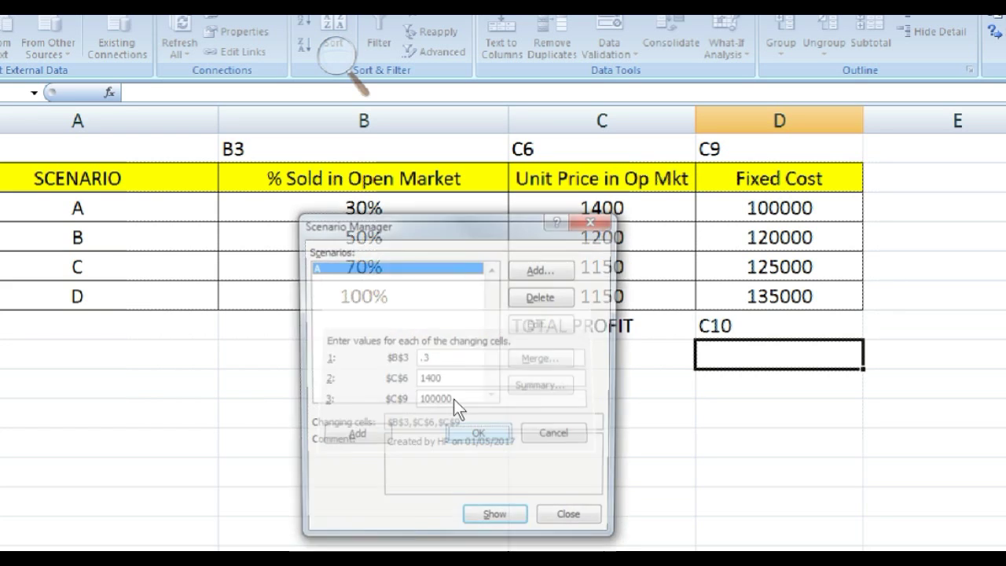
Add scenario B, keeping 0.5 for B3 and 1200 for C6, and set C9 to 120000
left_click(543, 269)
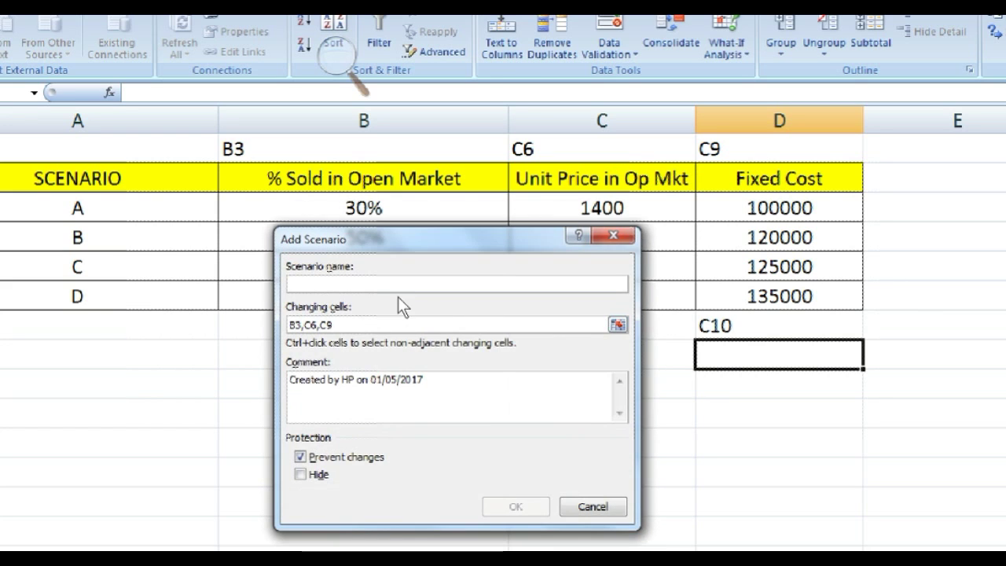
type("B")
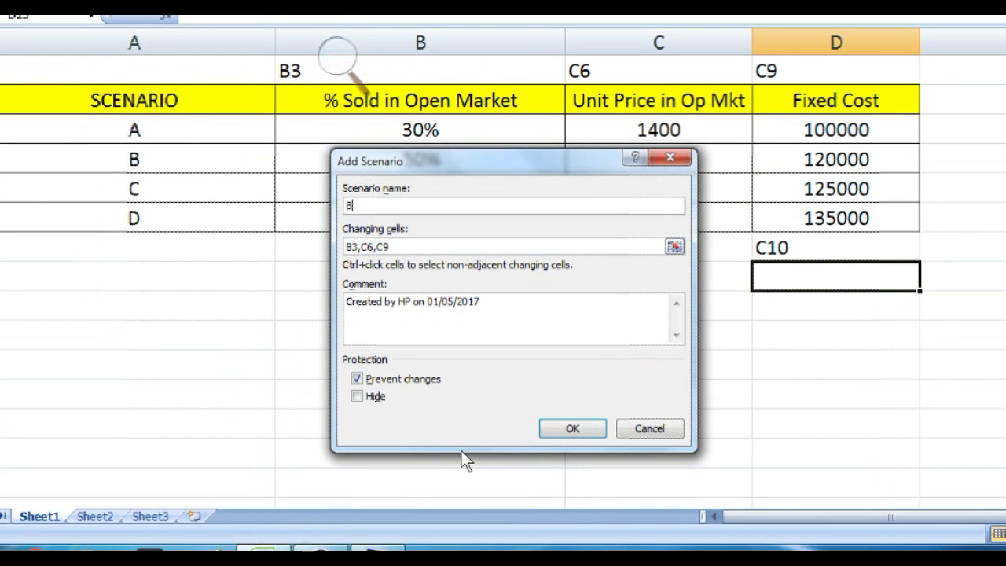
key("Return")
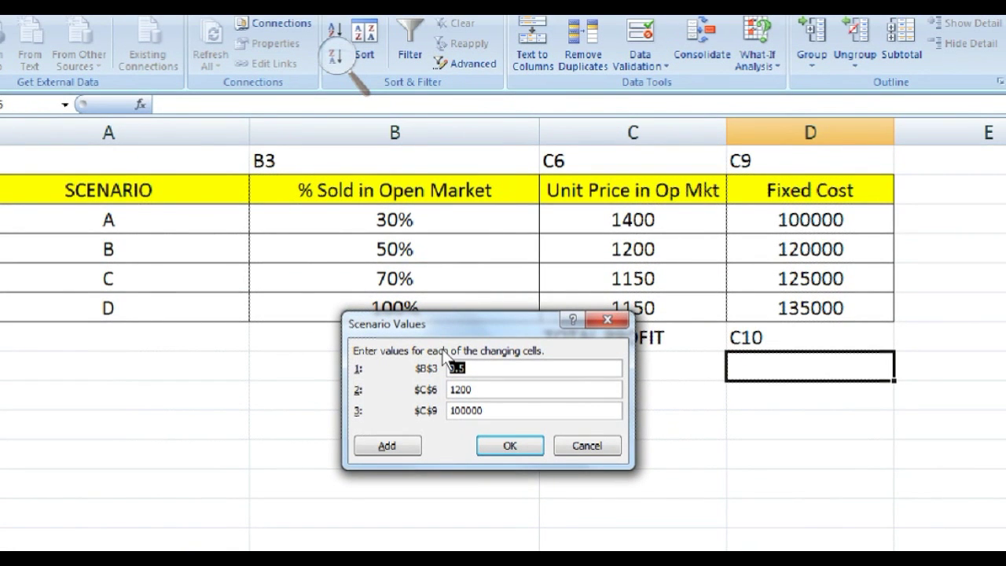
key("Tab")
key("BackSpace")
type("2")
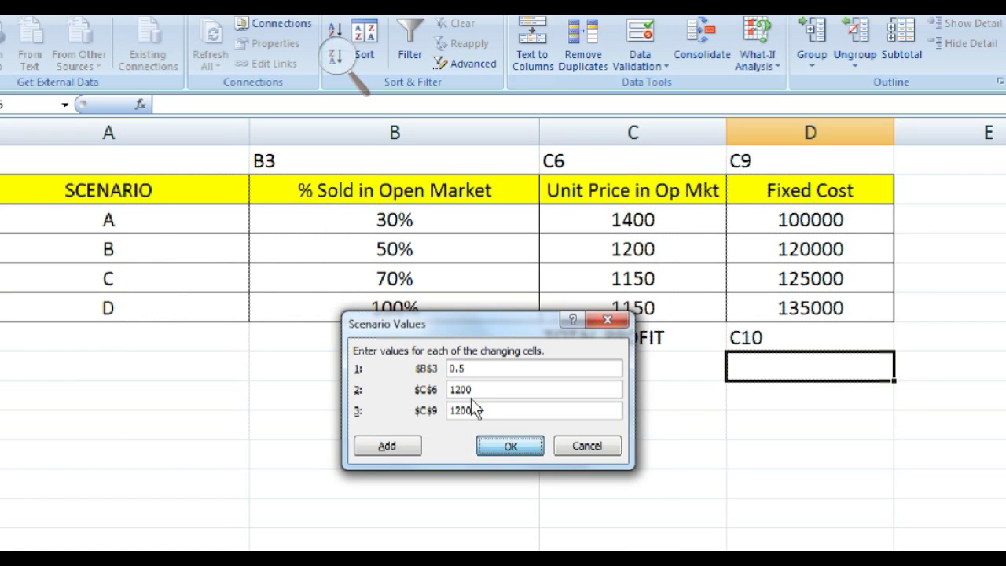
key("Return")
Add scenario C with .7 for B3, 1150 for C6 and 125000 for C9
left_click(554, 282)
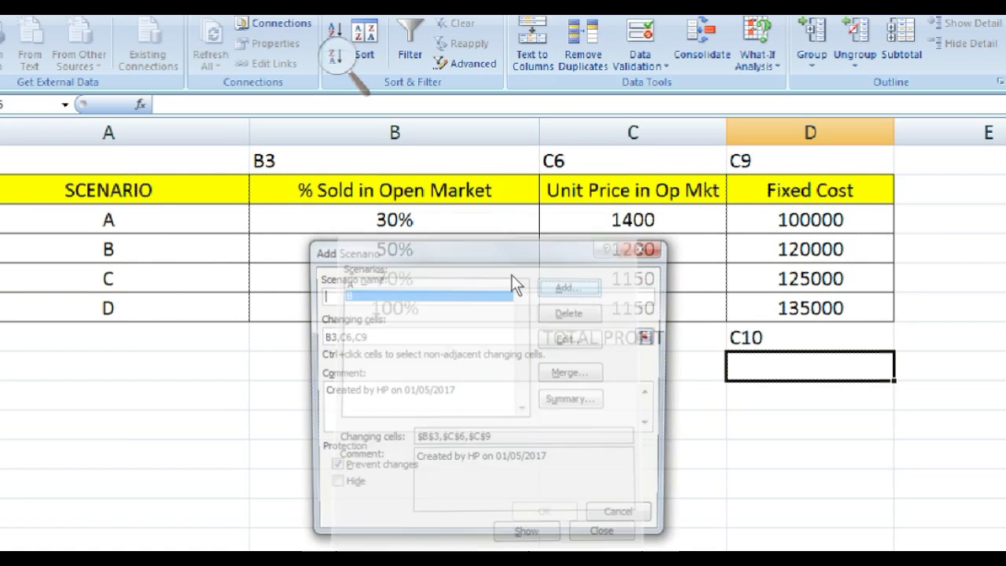
type("C")
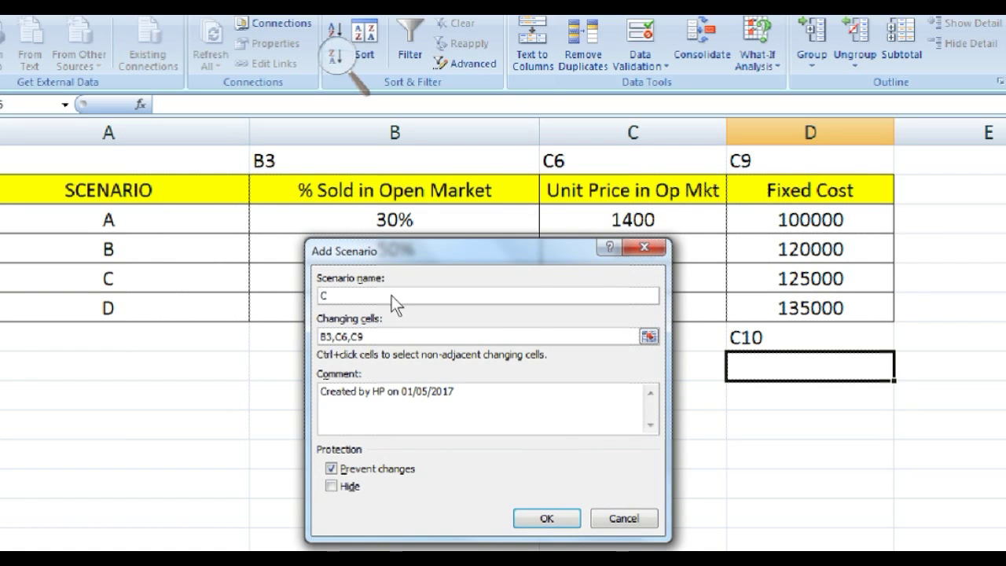
key("Return")
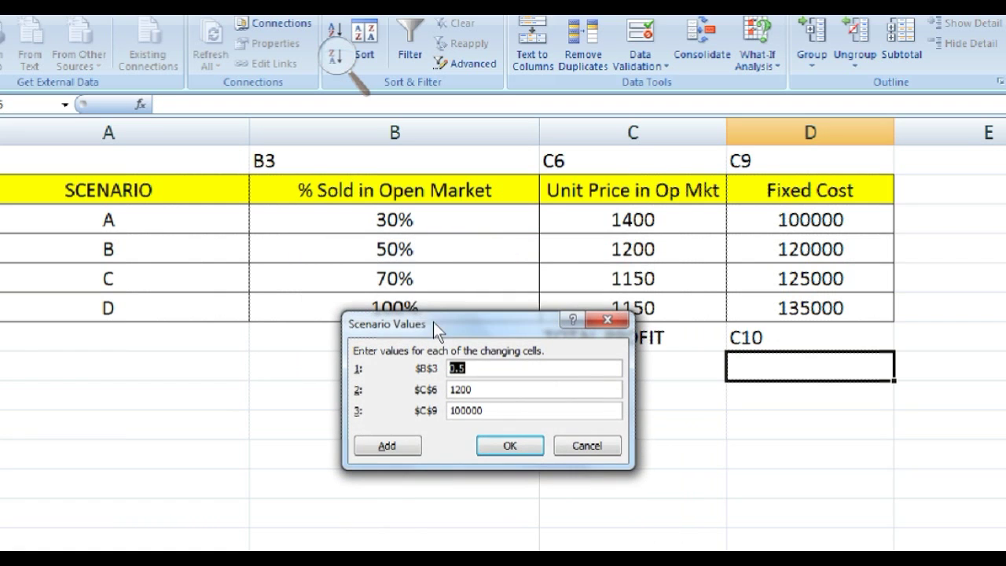
type(".7")
key("Tab")
type("1150")
key("BackSpace")
key("BackSpace")
key("BackSpace")
key("BackSpace")
key("BackSpace")
type("2")
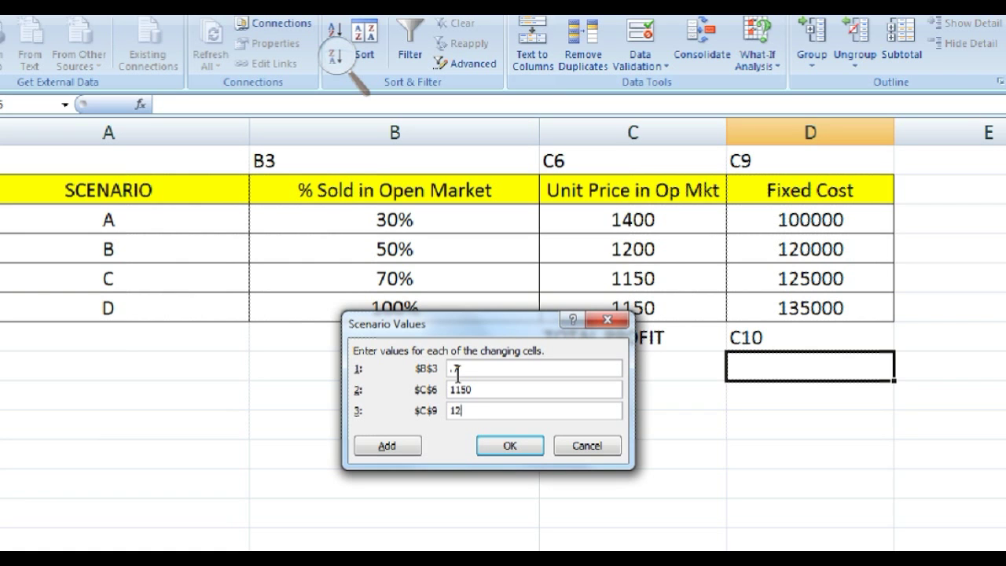
type("5000")
key("Return")
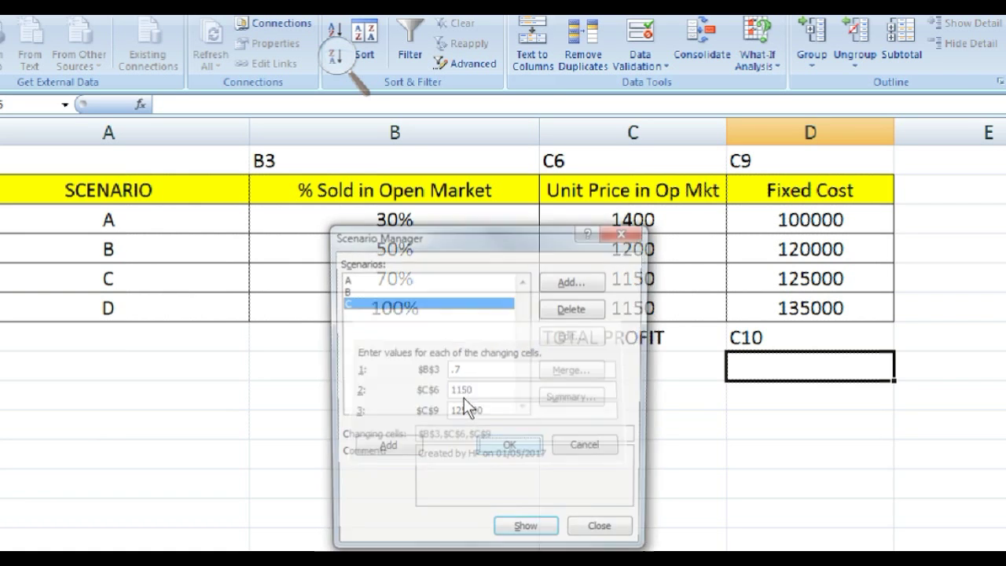
Add a scenario named D in the Scenario Manager, keeping B3,C6,C9 as its changing cells
left_click(551, 281)
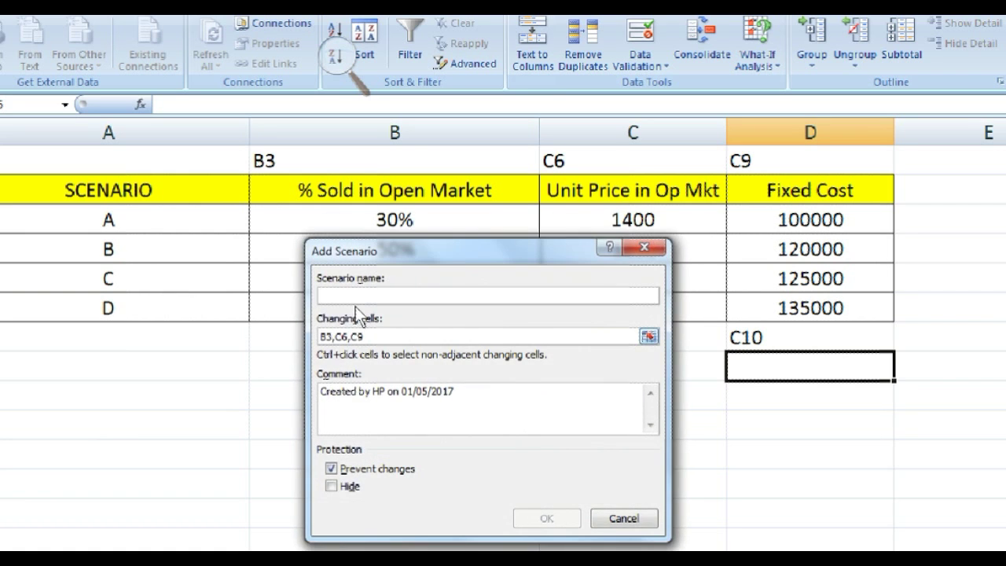
type("D")
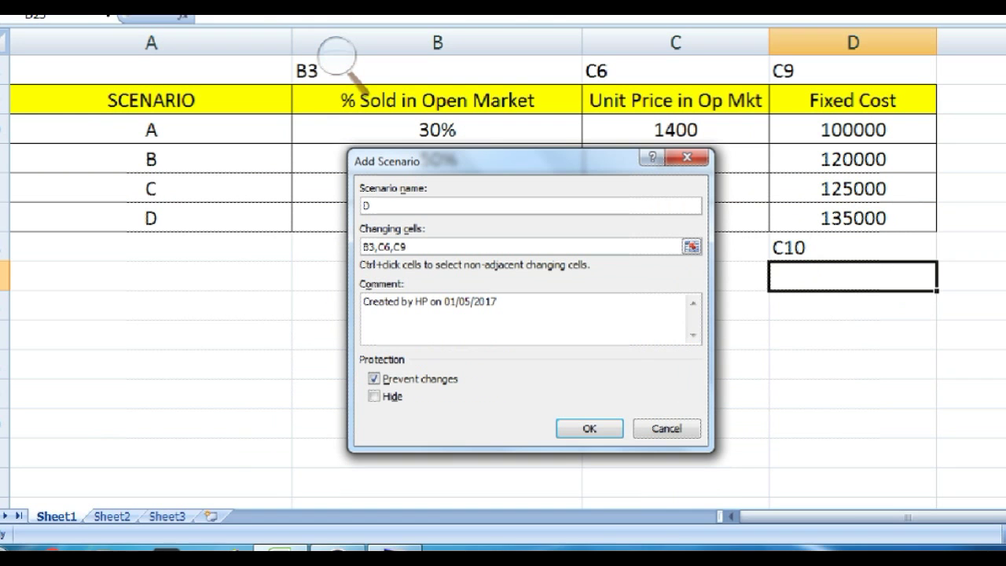
key("Return")
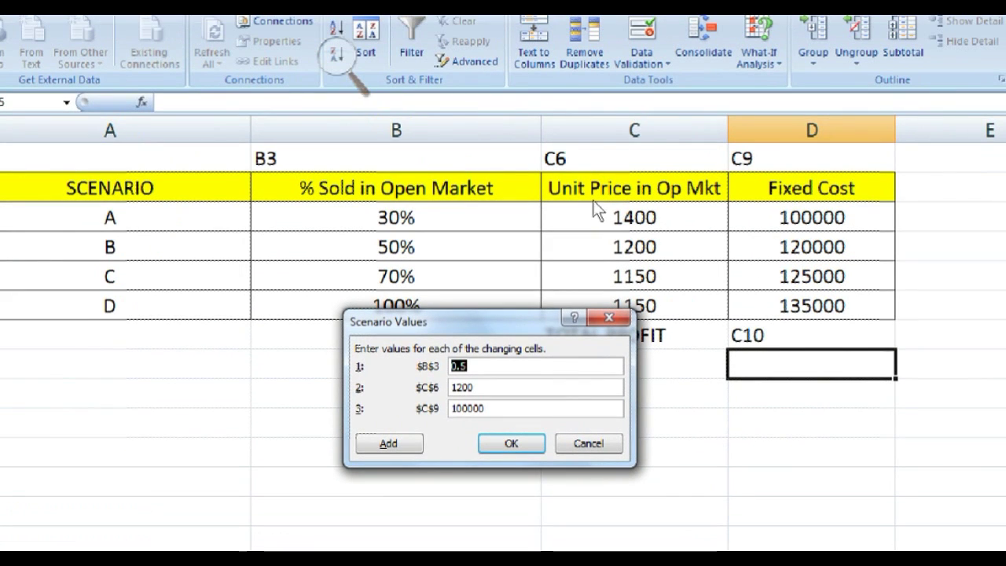
Set scenario D's values to 1 for B3, 1150 for C6 and 135000 for C9, and save it
key("BackSpace")
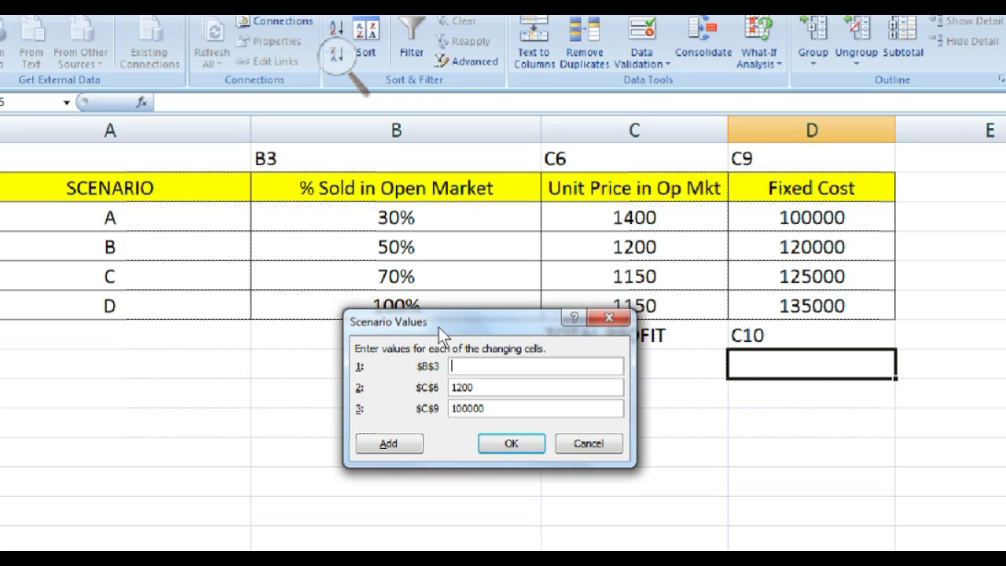
left_click_drag(437, 322, 424, 350)
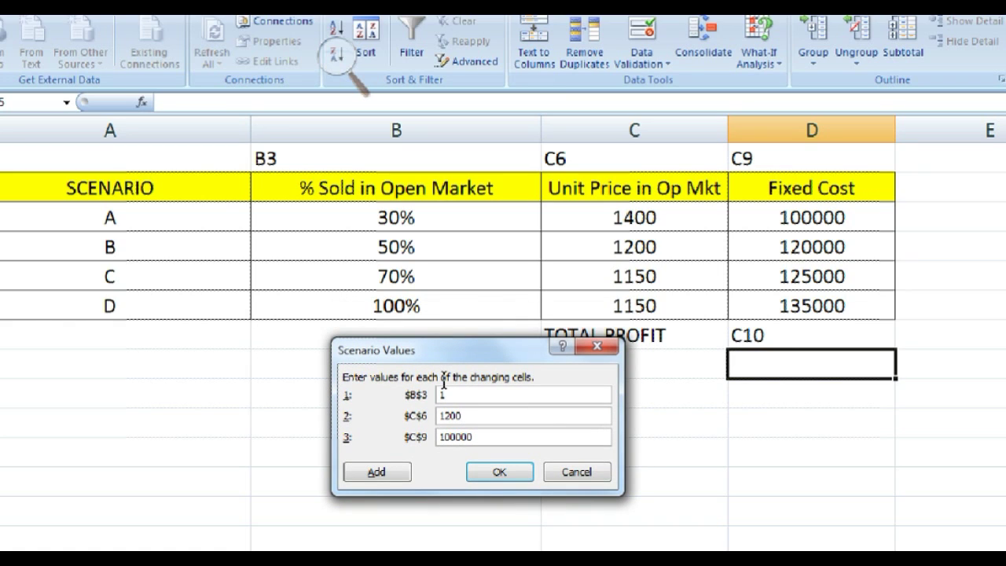
key("BackSpace")
key("BackSpace")
key("BackSpace")
type("1150")
left_click(456, 437)
key("BackSpace")
key("BackSpace")
type("35")
key("Return")
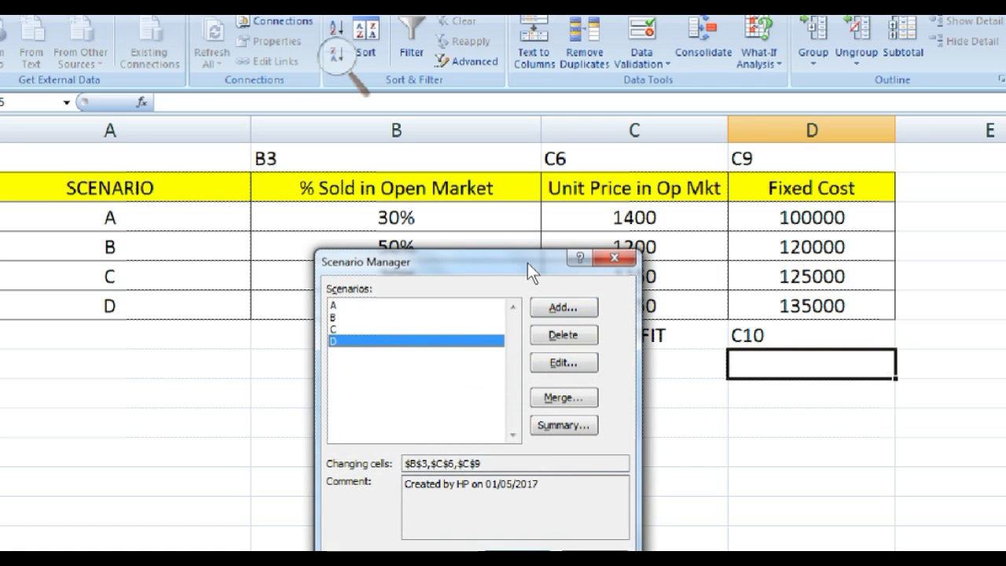
Generate a Scenario summary report of the scenarios with C10 as the result cell
left_click_drag(472, 263, 477, 153)
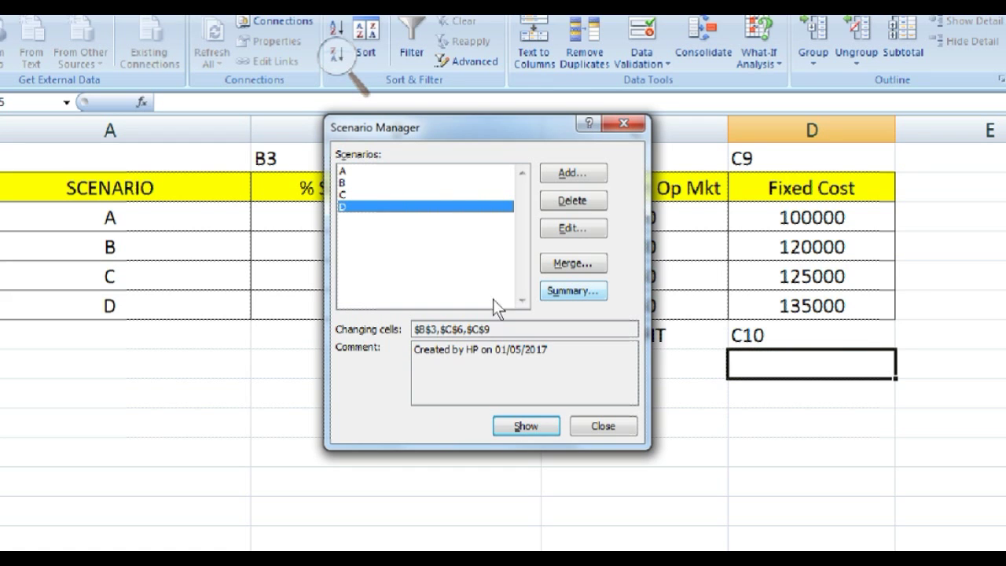
left_click(550, 289)
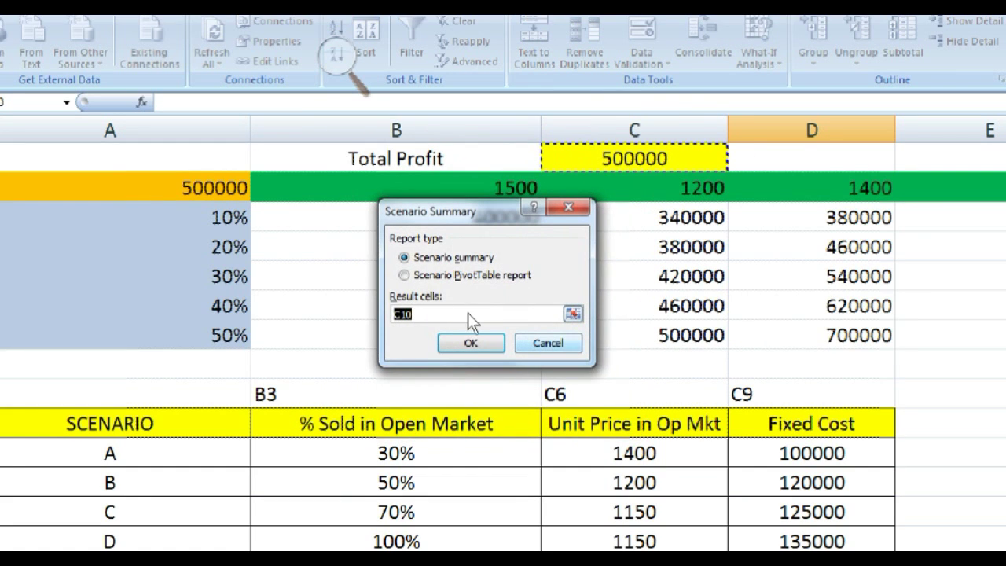
left_click_drag(488, 217, 351, 203)
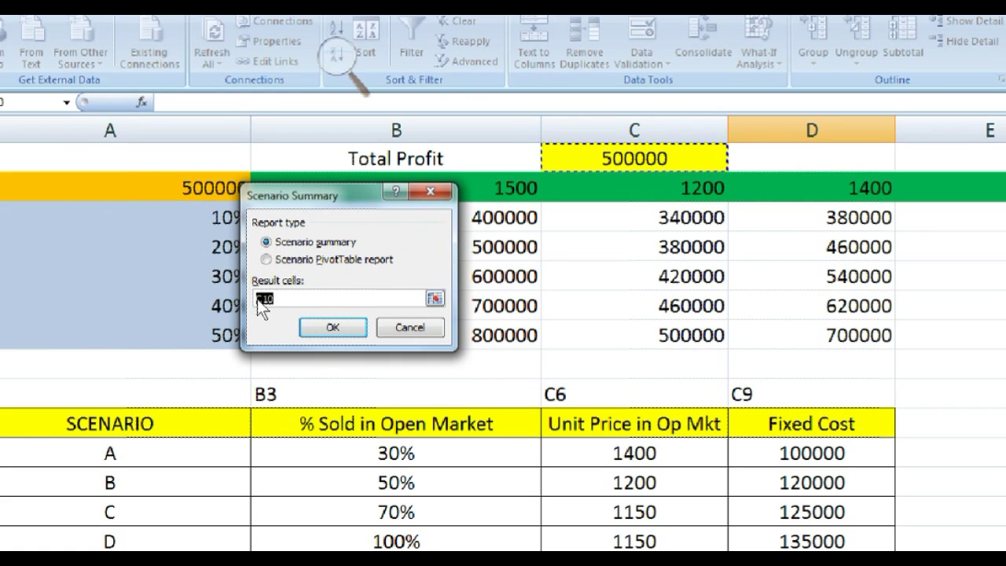
scroll(580, 240, "up", 1)
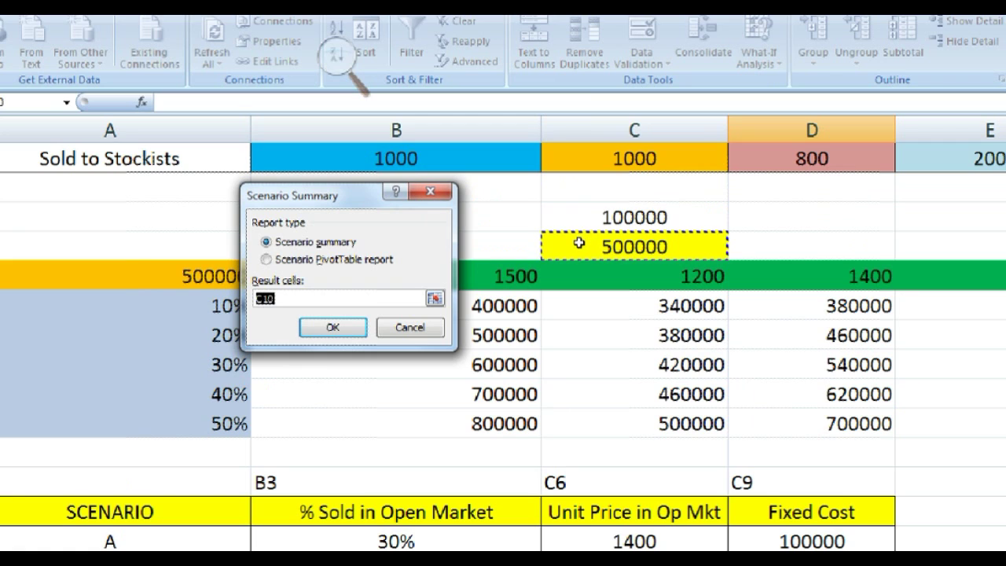
left_click_drag(338, 201, 226, 254)
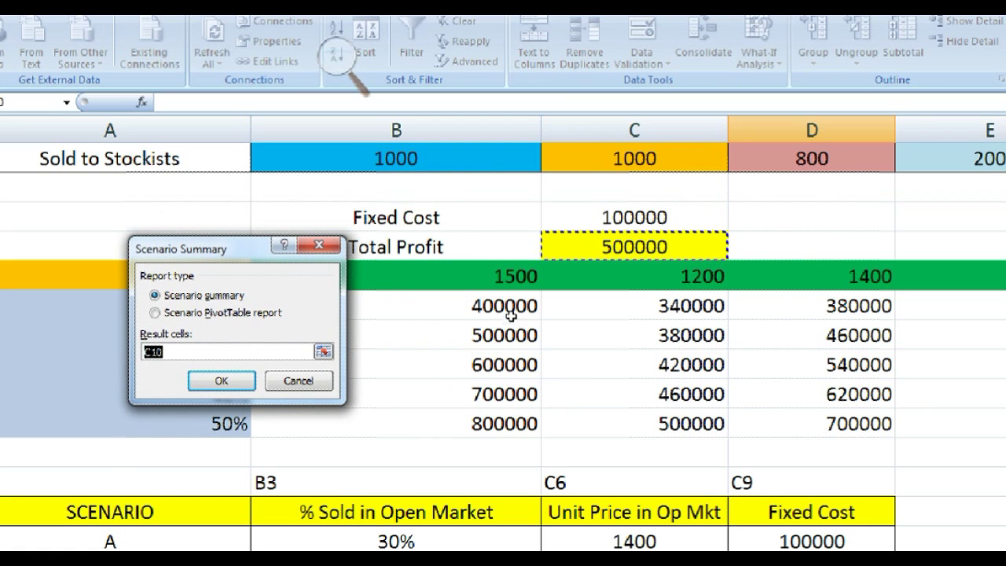
scroll(513, 322, "down", 1)
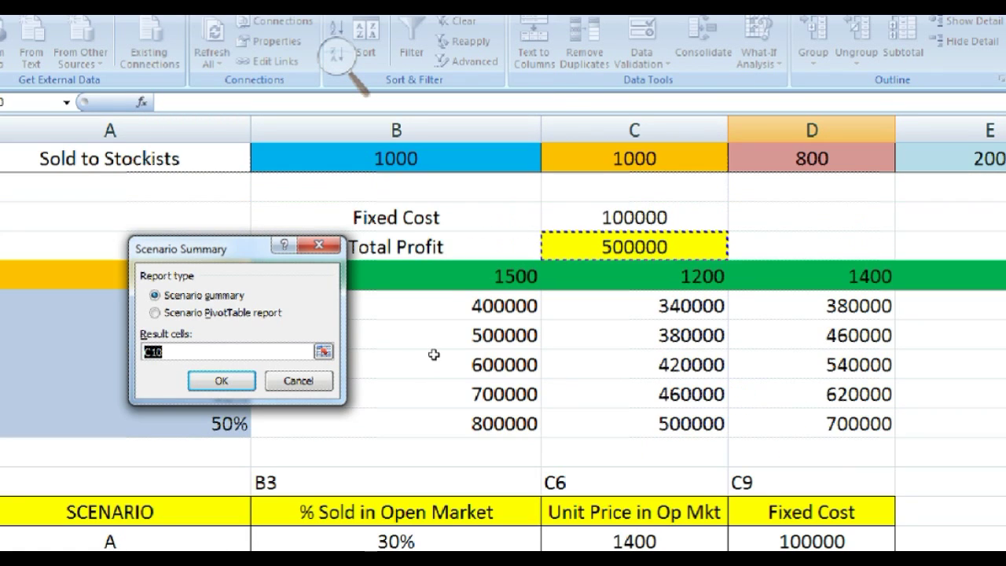
scroll(433, 353, "up", 1)
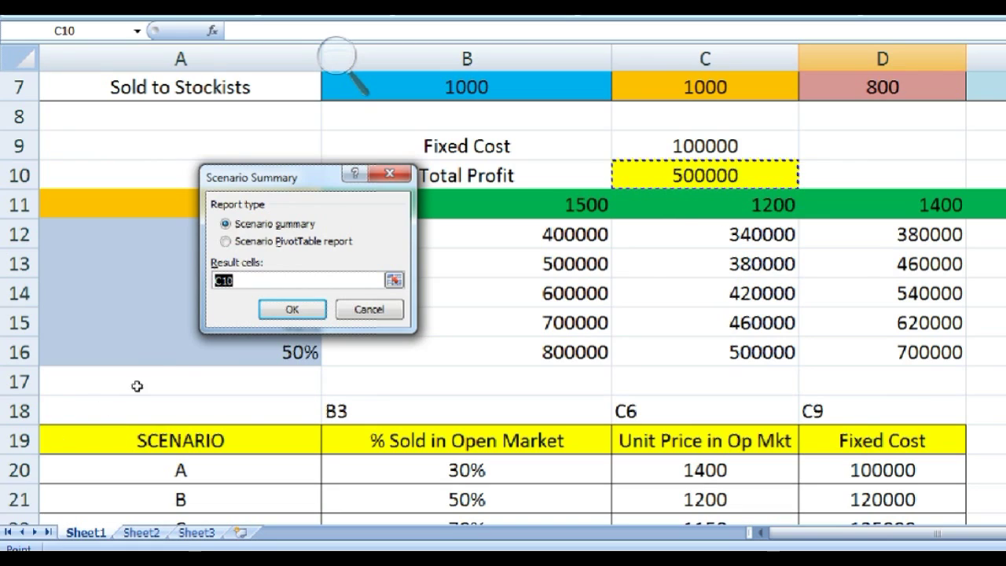
left_click(227, 280)
scroll(503, 314, "up", 1)
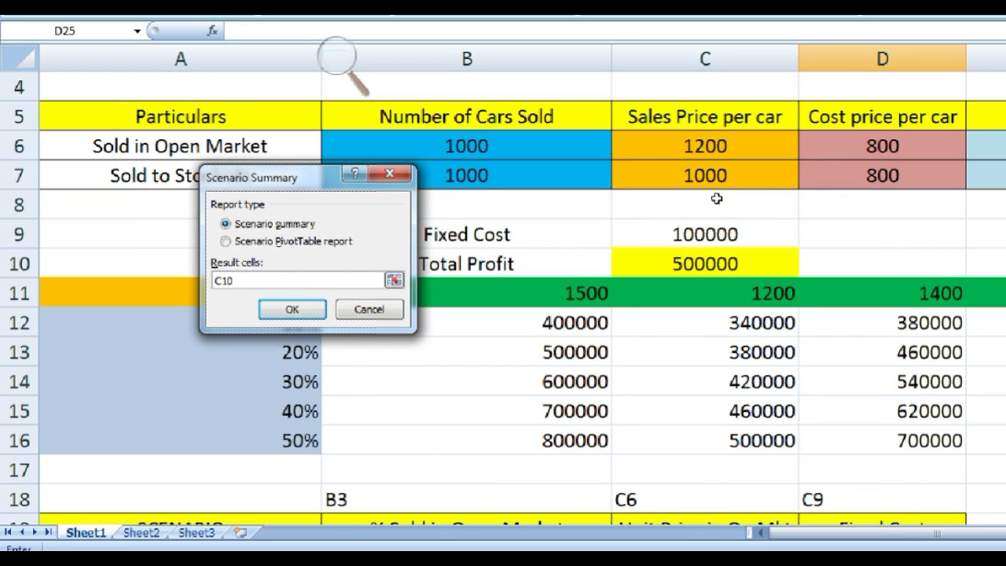
left_click(292, 309)
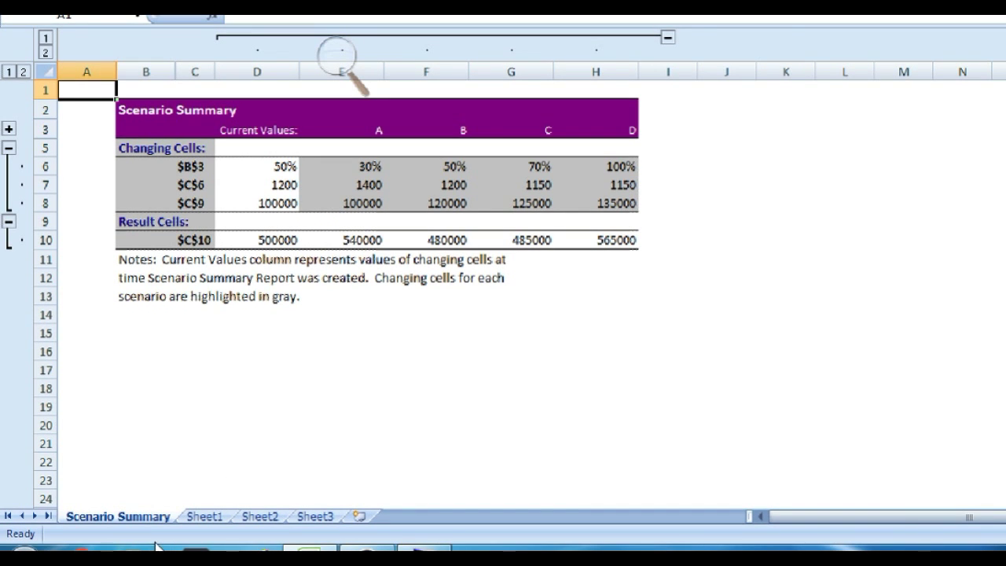
Go back to Sheet1 and review the scenario table in rows 18 to 24
left_click(203, 533)
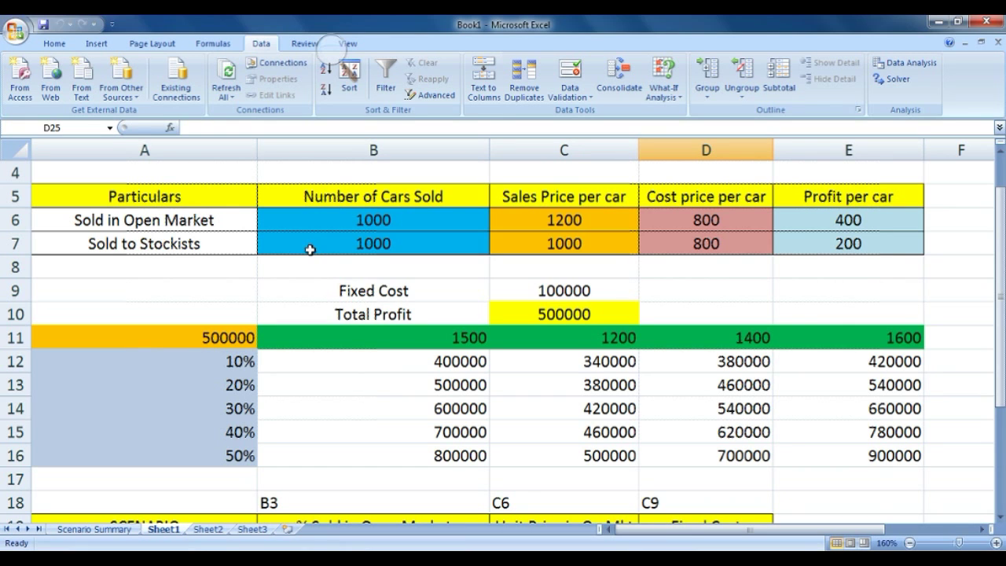
scroll(333, 446, "down", 3)
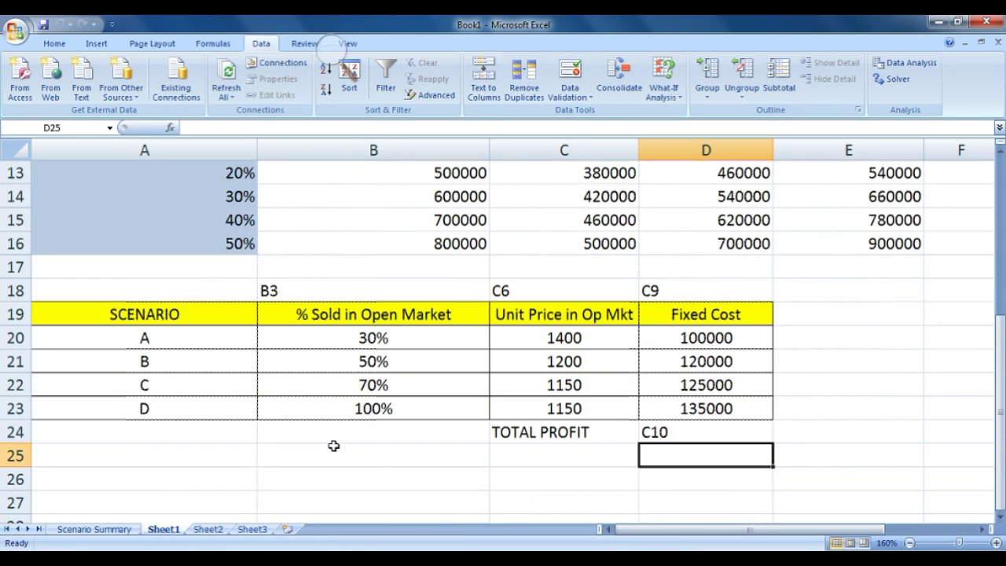